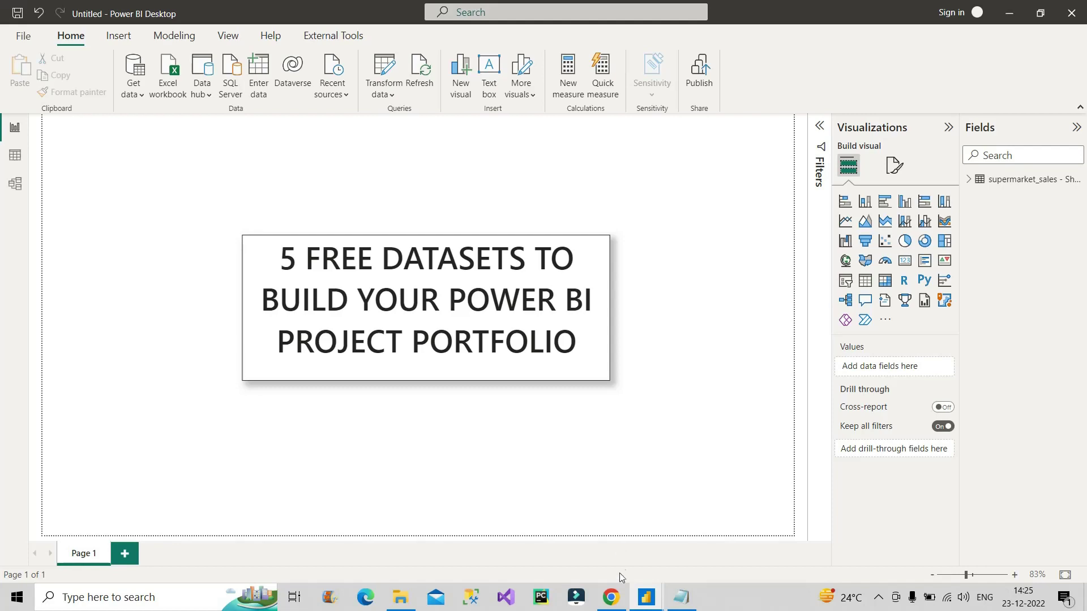
- Switch to Chrome and examine the Supermarket sales dataset on Kaggle, including its full attribute descriptions and the CSV file preview
click(614, 595)
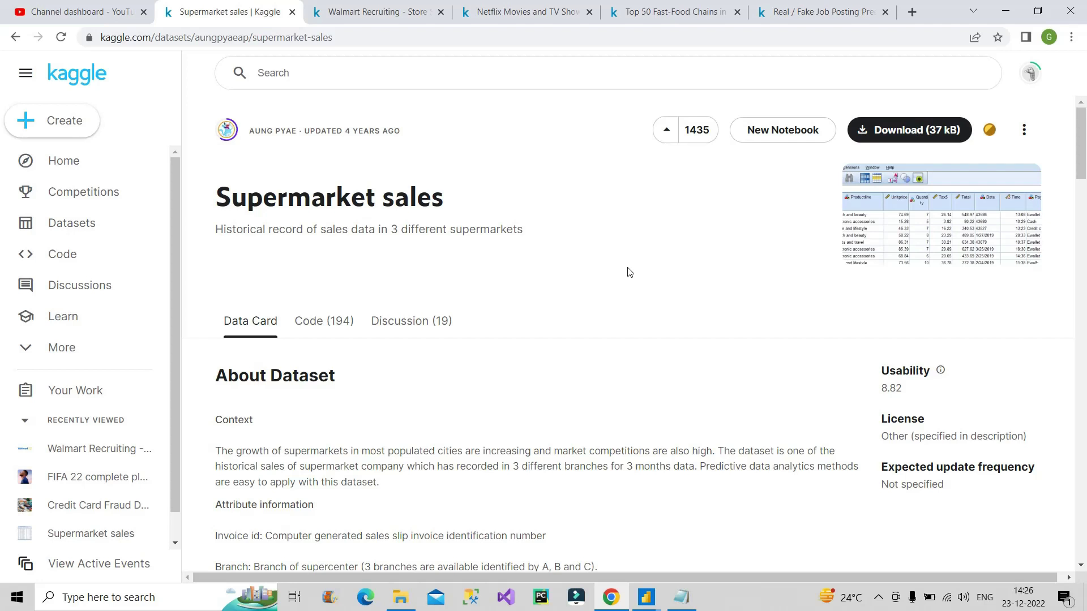
scroll(557, 401, down, 3)
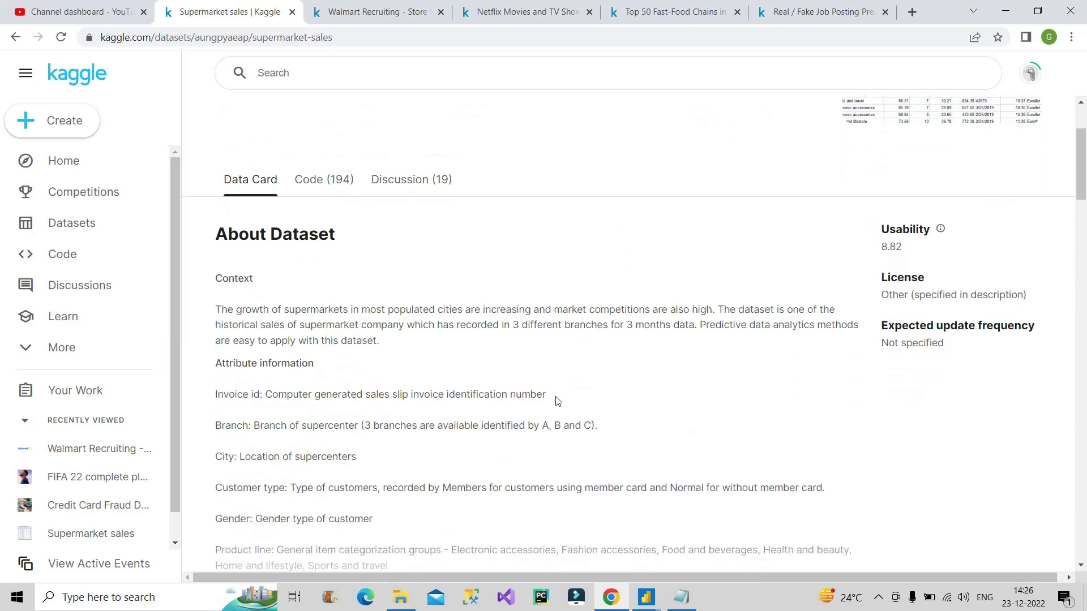
scroll(558, 400, up, 3)
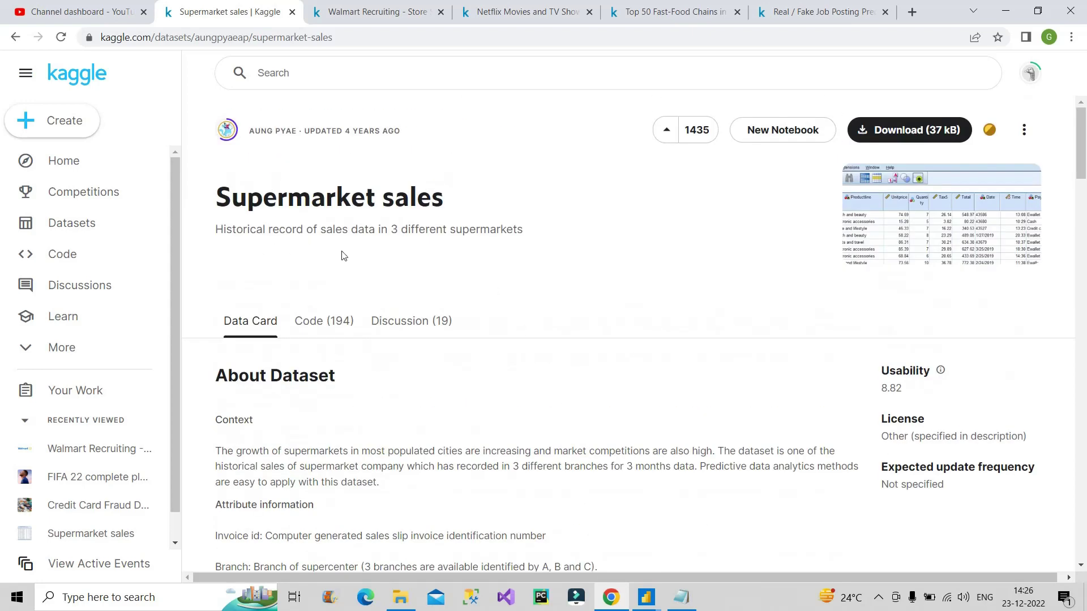
scroll(465, 430, down, 1)
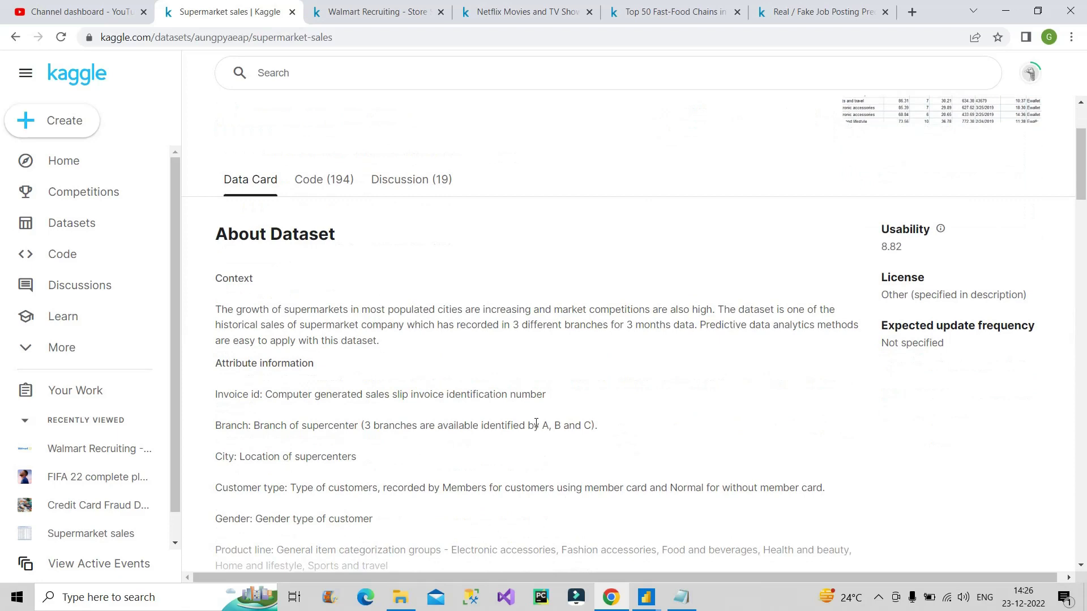
scroll(536, 424, down, 2)
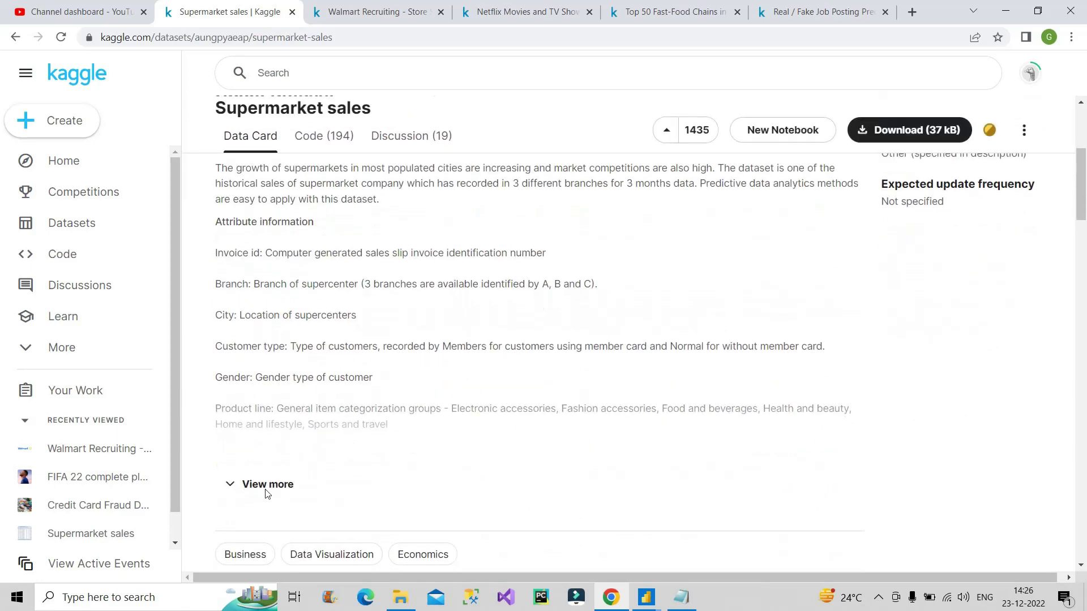
click(258, 486)
scroll(516, 444, down, 4)
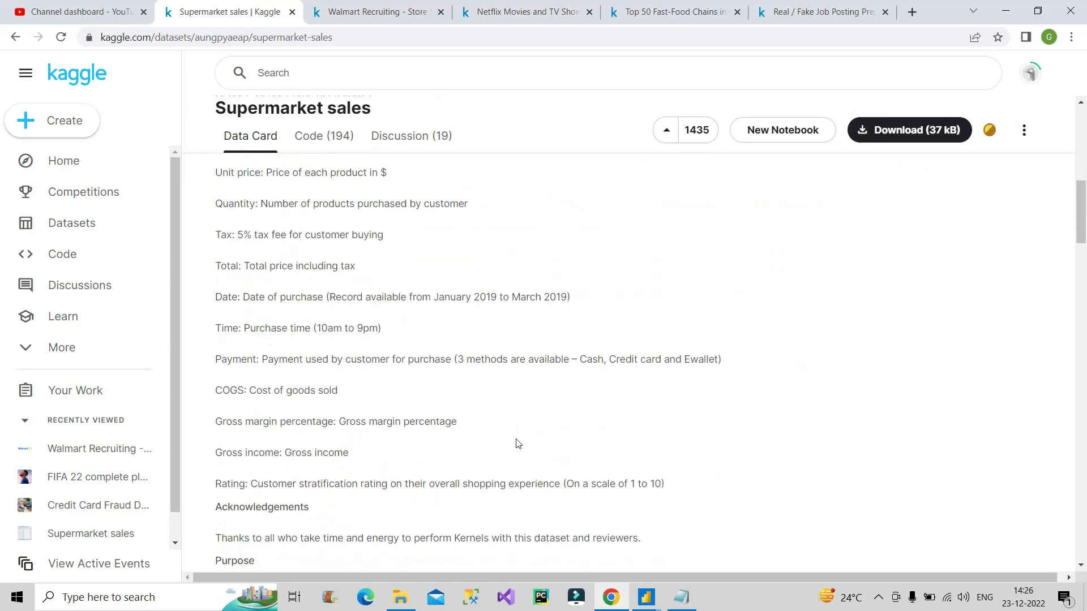
scroll(516, 445, down, 3)
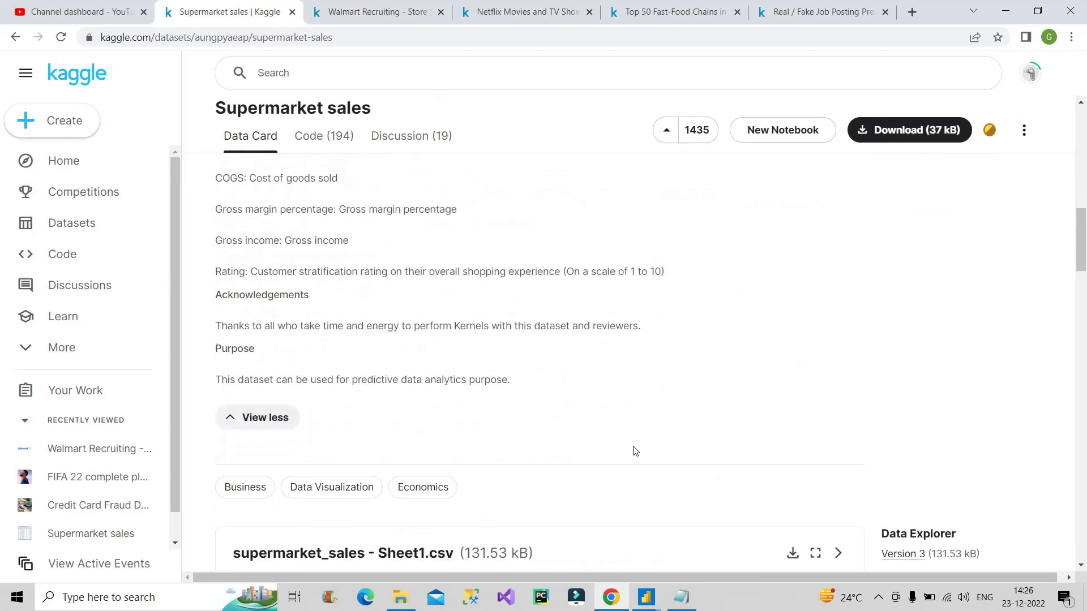
scroll(623, 447, down, 2)
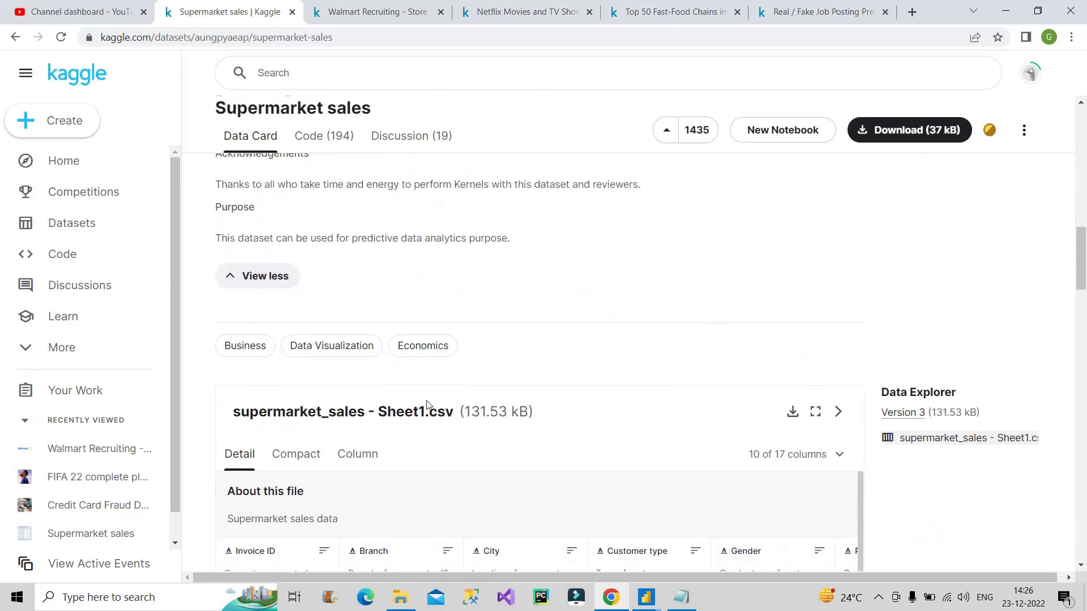
scroll(531, 436, down, 1)
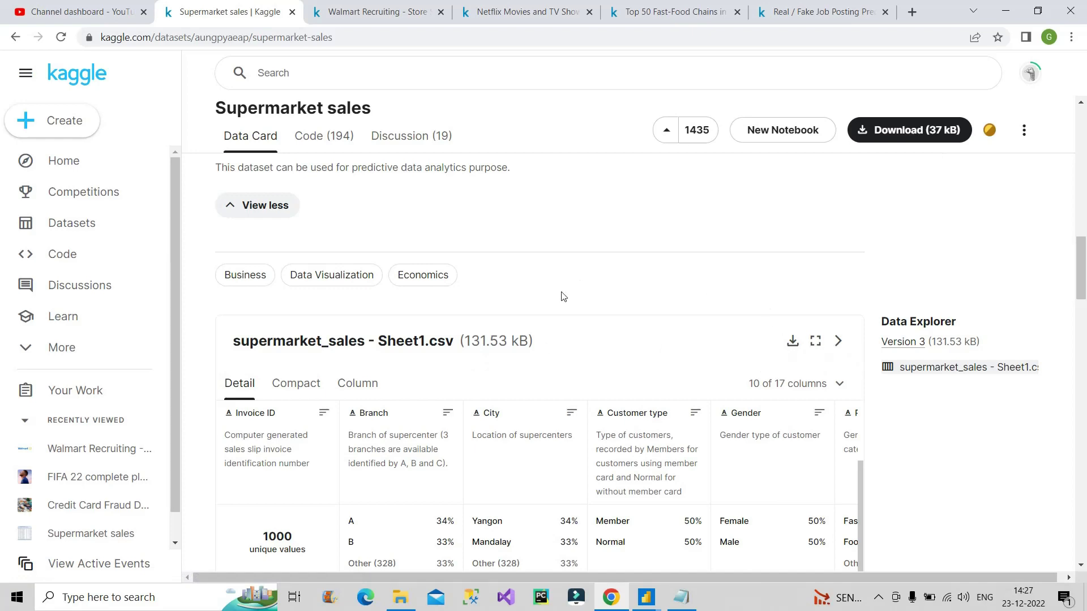
scroll(563, 296, up, 10)
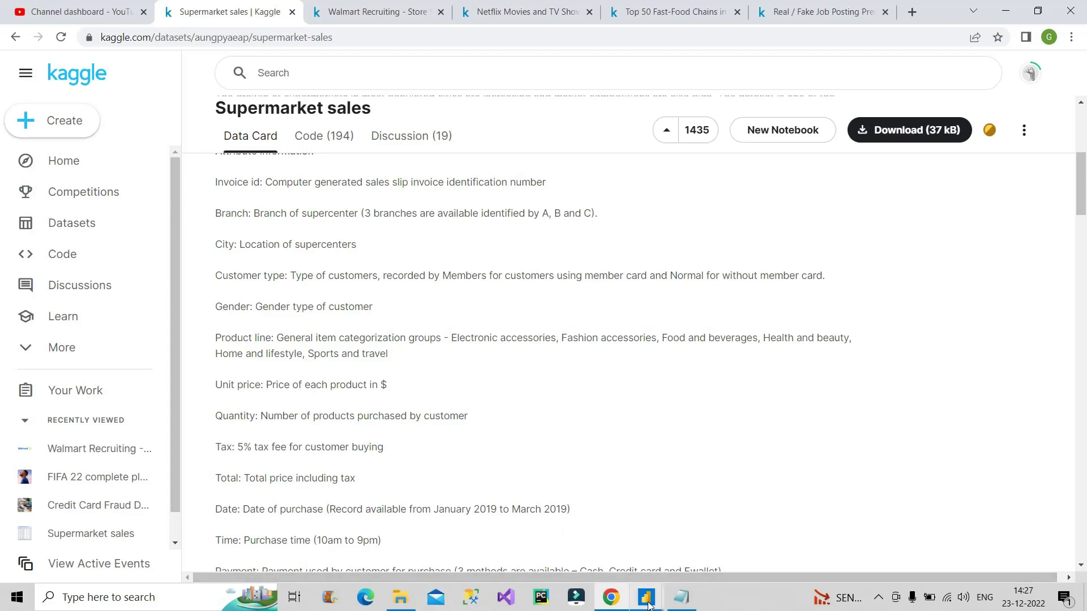
- Switch to the Power Query Editor window showing the supermarket_sales - Sheet1 query
mouse_move(646, 597)
click(666, 556)
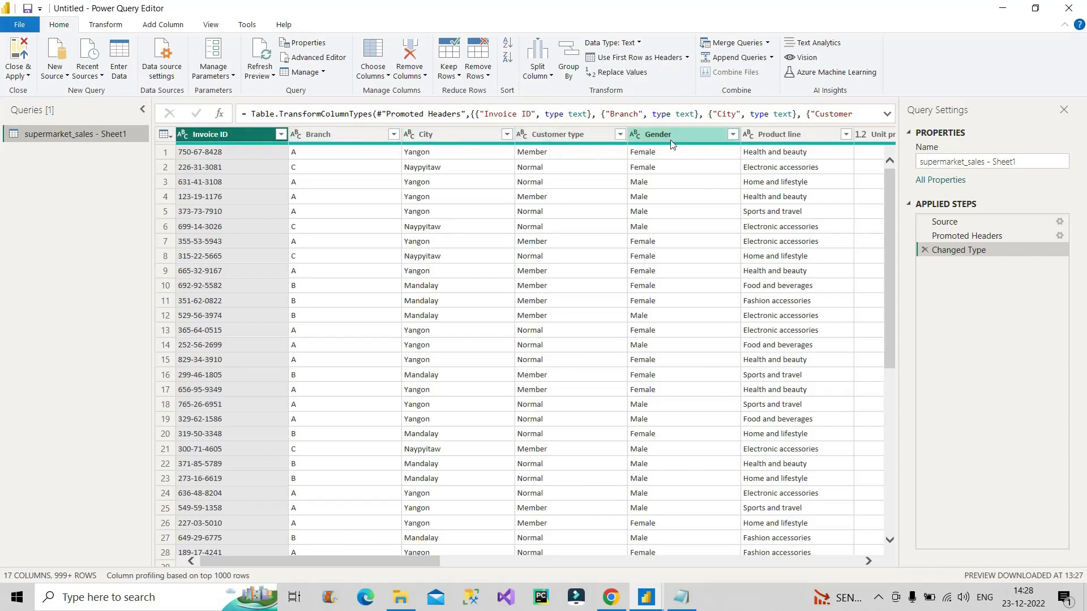
mouse_move(326, 562)
mouse_down()
mouse_move(509, 551)
mouse_move(790, 601)
mouse_move(433, 582)
mouse_move(330, 570)
mouse_move(309, 555)
mouse_up()
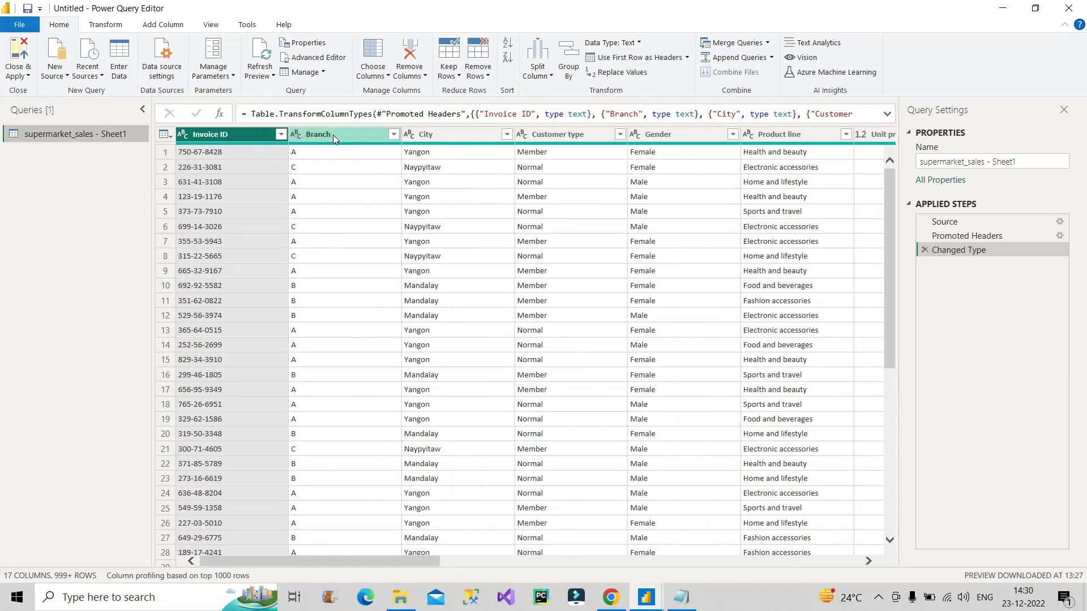
- Duplicate the supermarket_sales - Sheet1 query and rename the copy as Branch
right_click(79, 134)
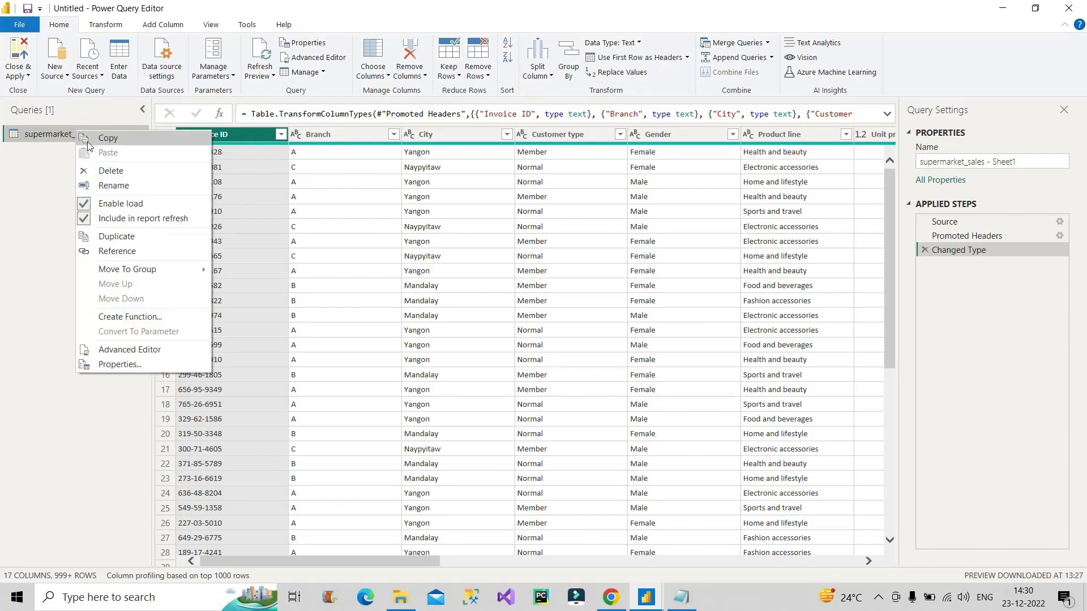
click(116, 236)
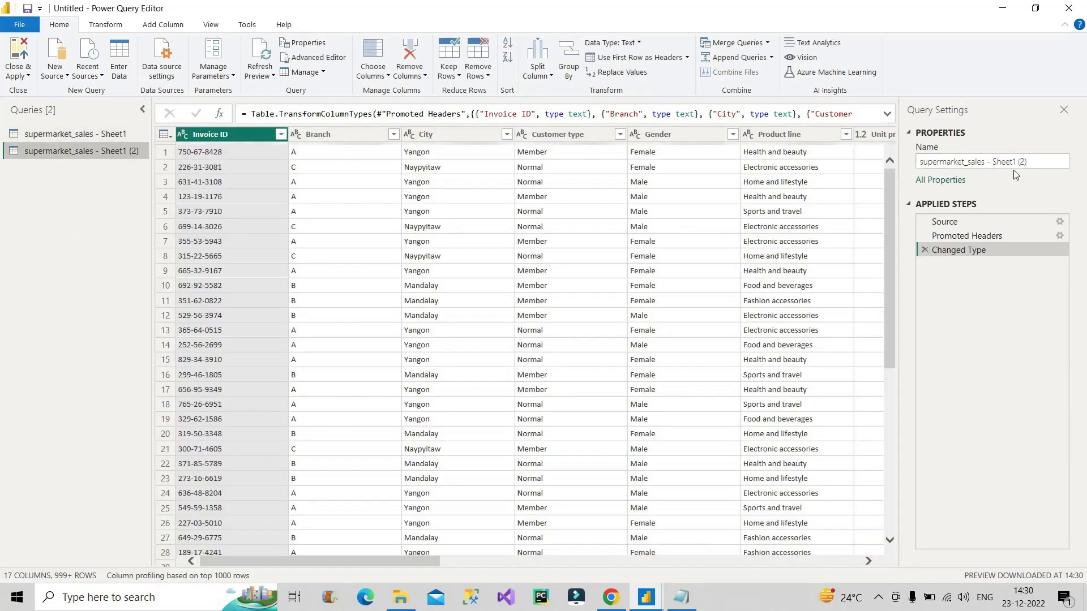
click(921, 164)
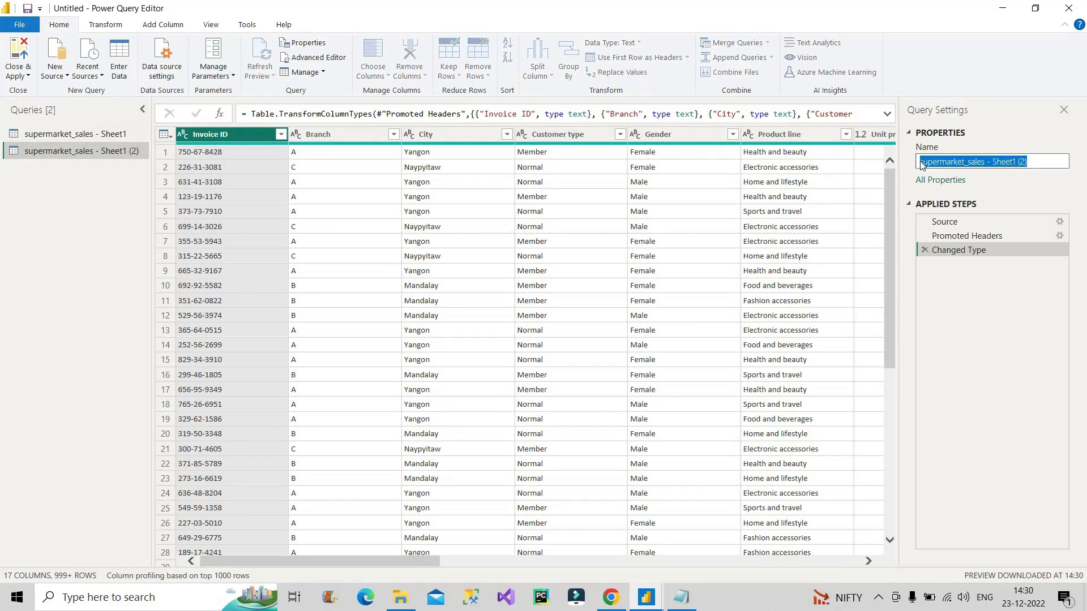
text(Branch)
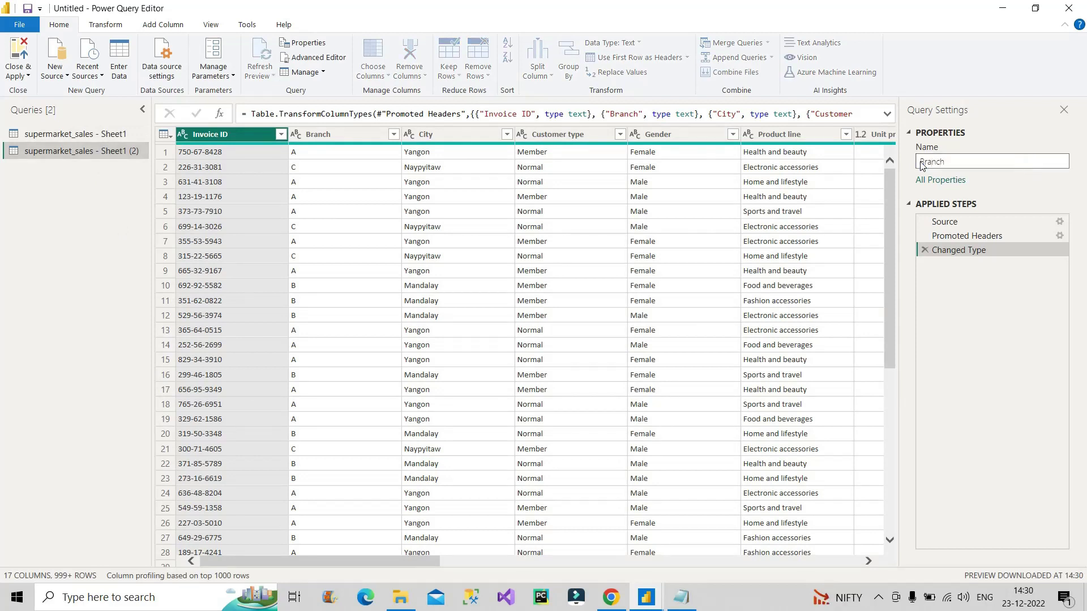
key(Return)
- In the Branch query, remove all columns except Branch and remove the duplicate values
click(324, 135)
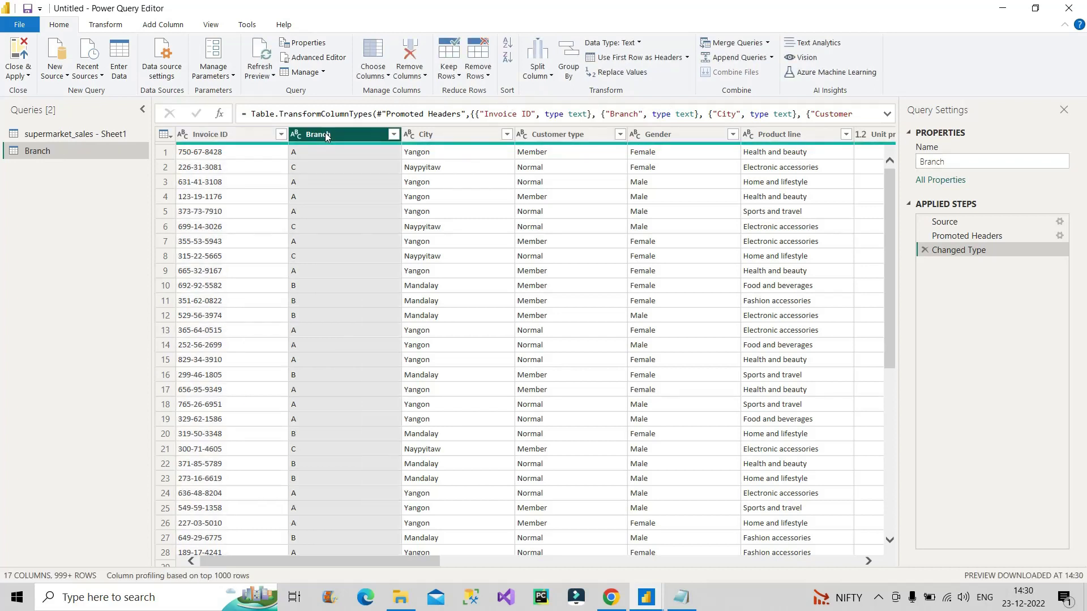
right_click(326, 134)
click(362, 172)
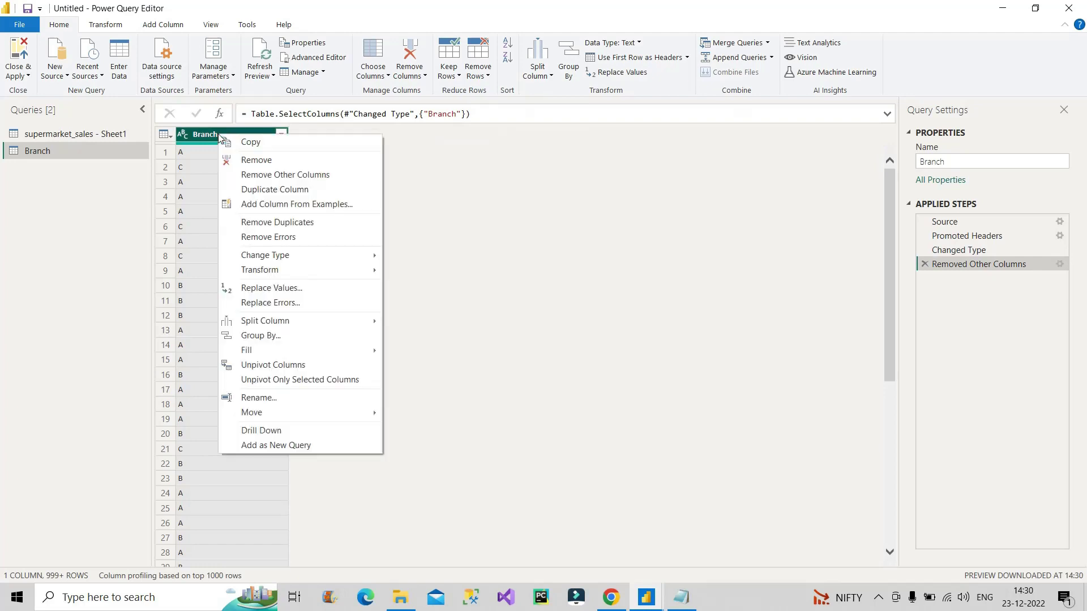
click(300, 222)
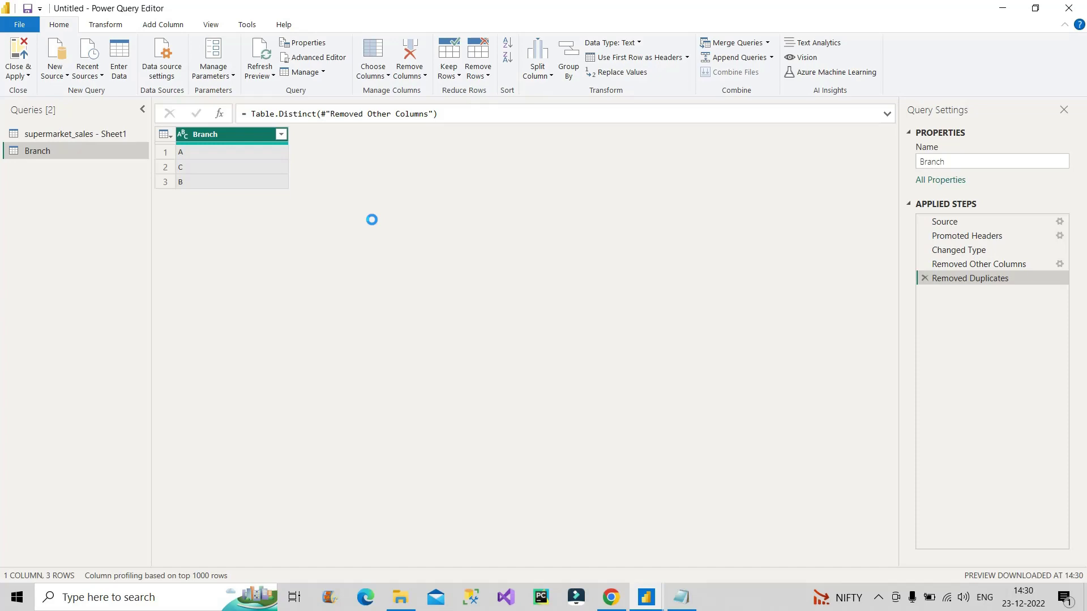
- Duplicate the original supermarket_sales - Sheet1 query again and rename this copy as City
click(72, 133)
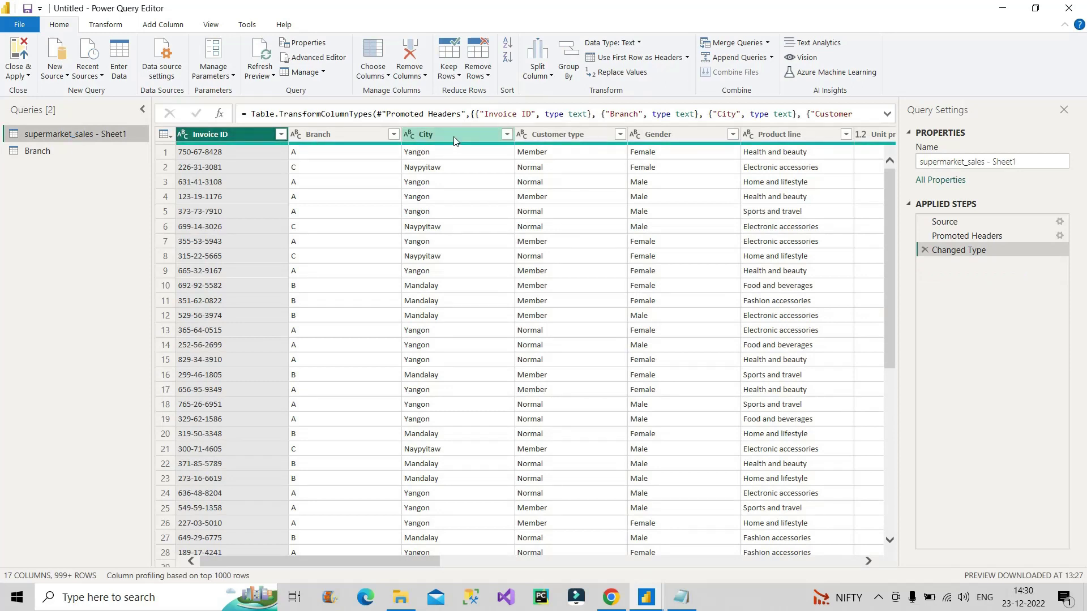
click(453, 137)
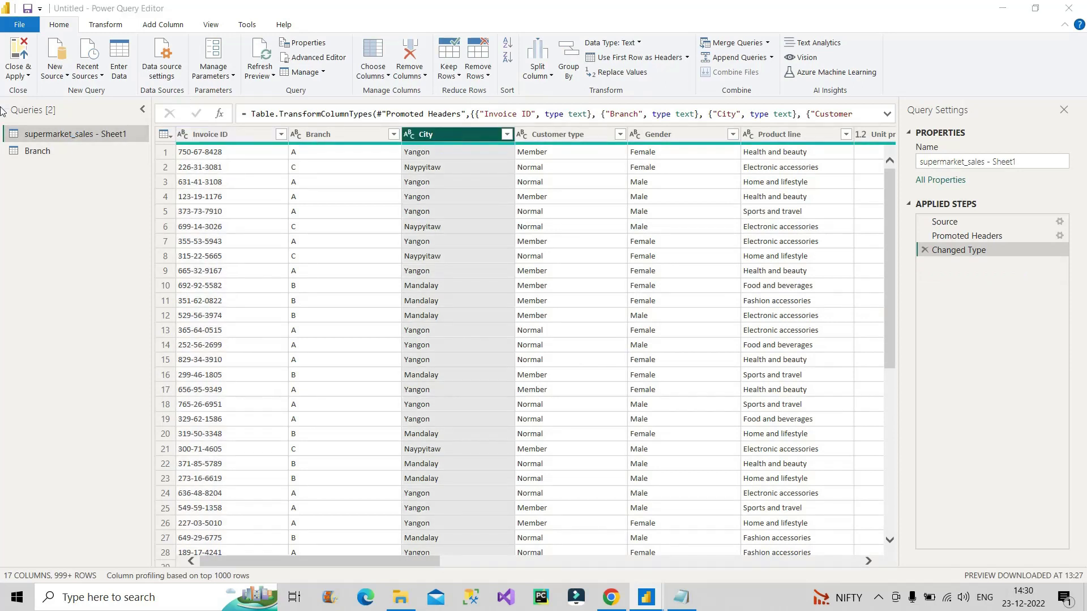
right_click(48, 140)
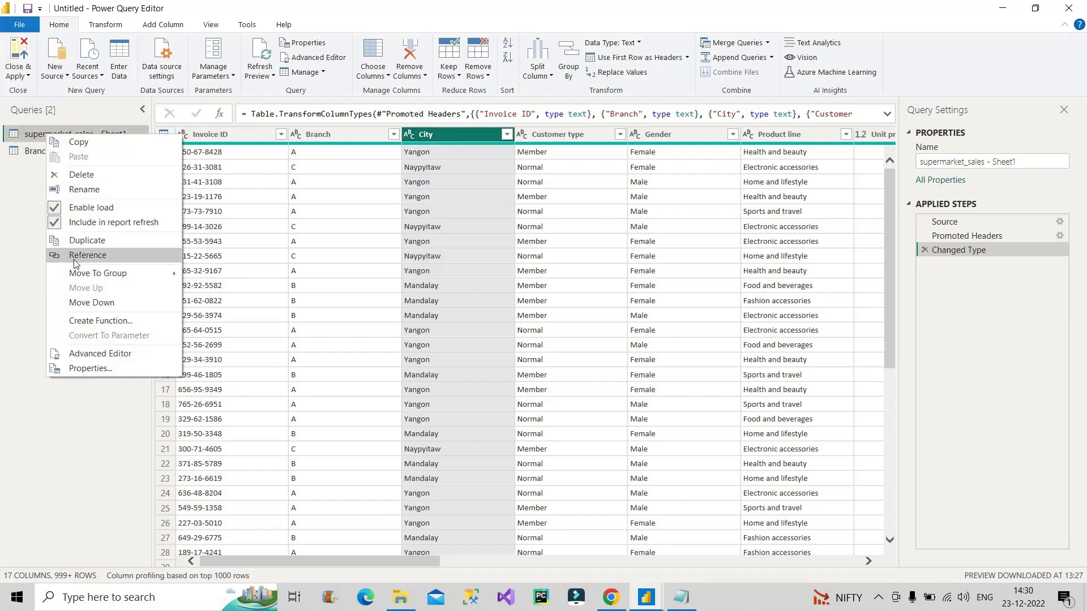
click(83, 241)
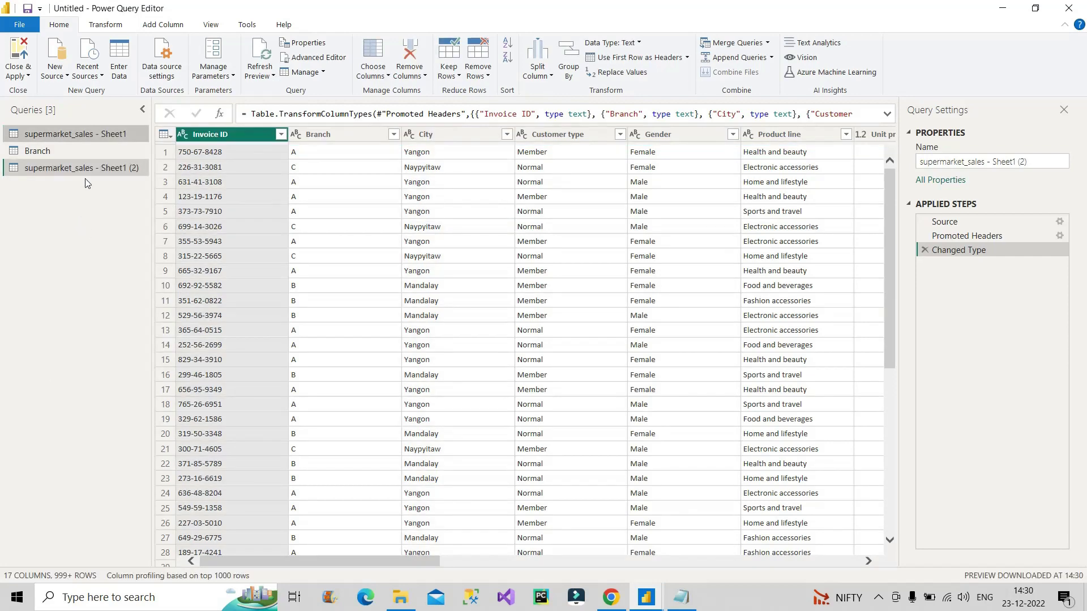
click(918, 164)
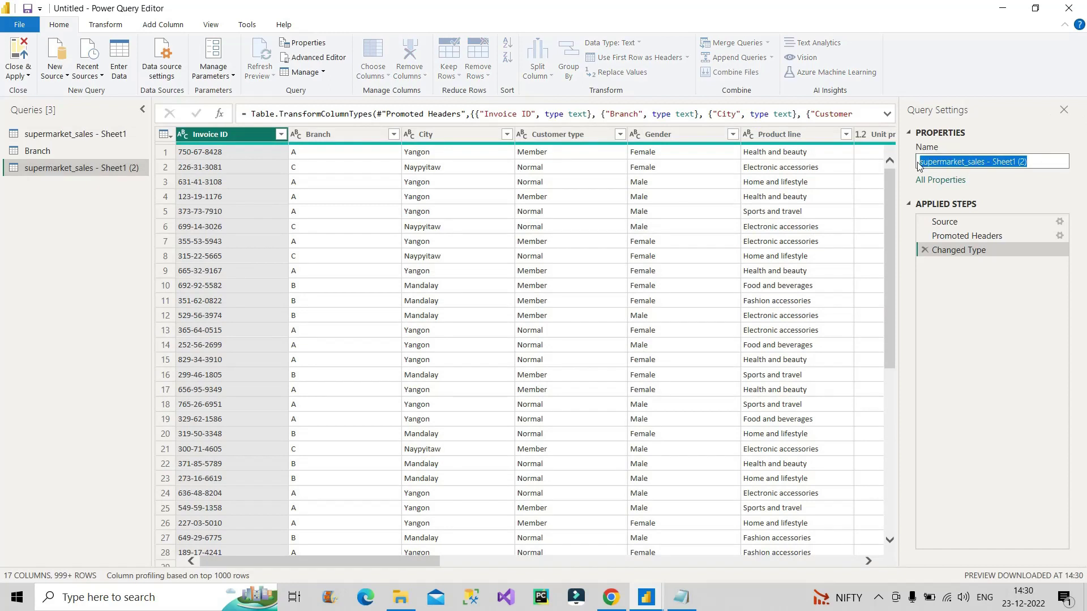
text(City)
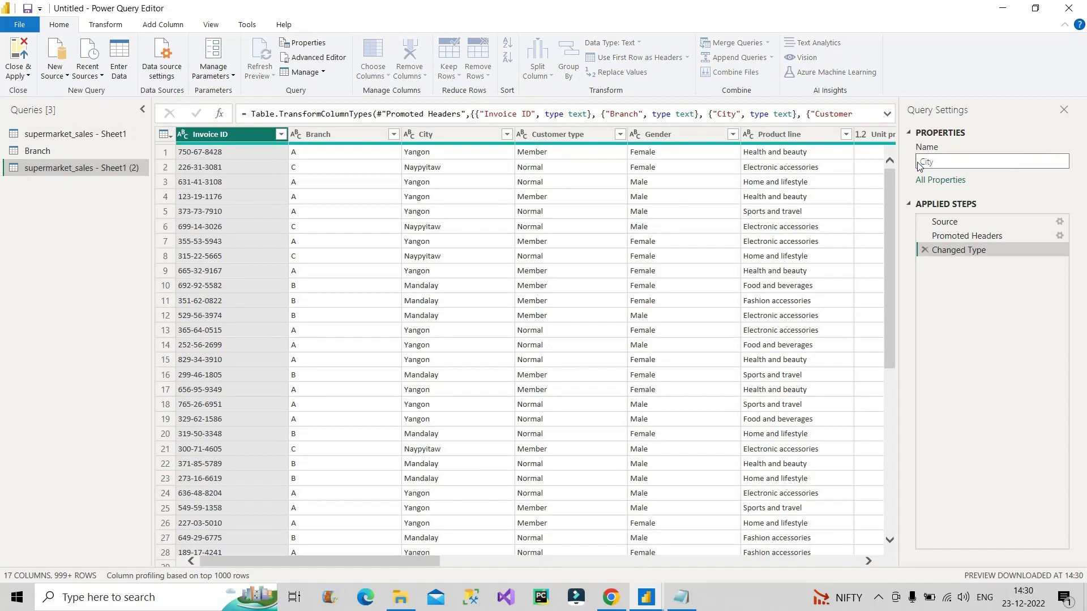
- In the City query, keep only the City column and remove its duplicate values
click(445, 134)
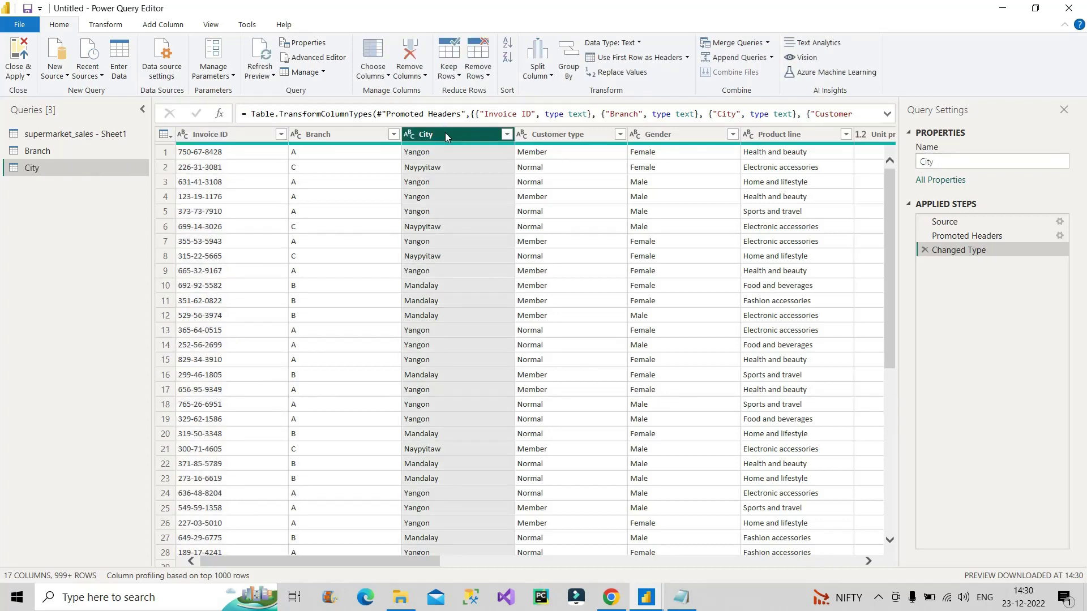
right_click(444, 137)
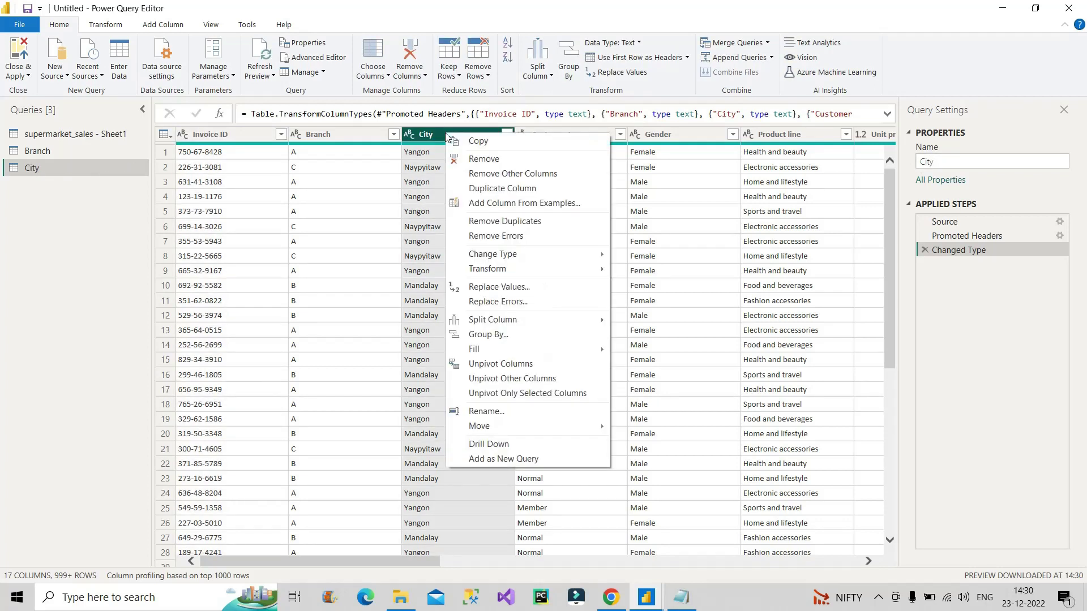
click(486, 174)
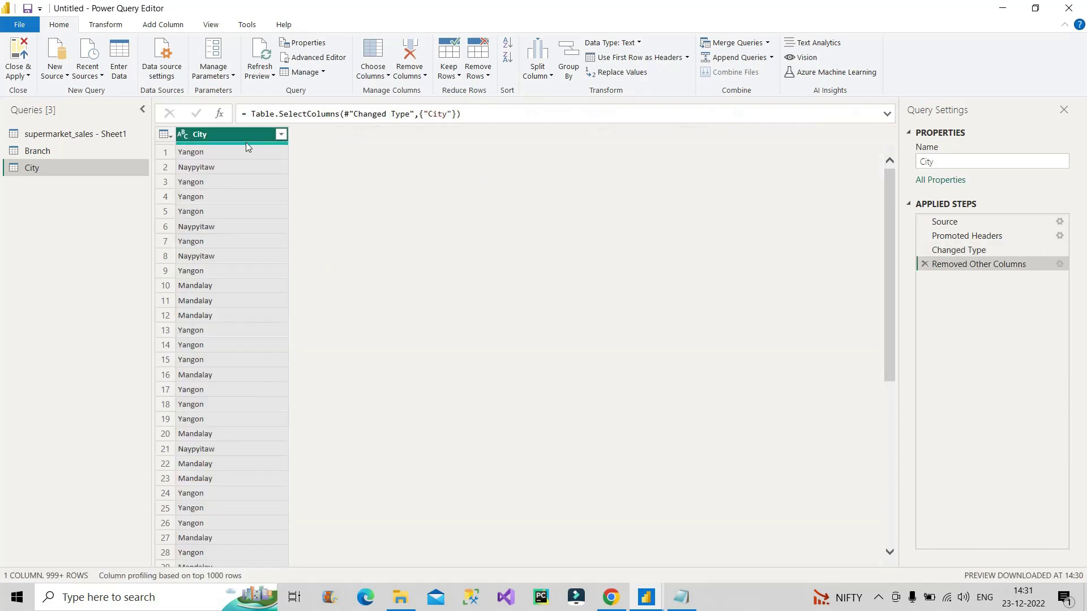
right_click(245, 142)
click(287, 225)
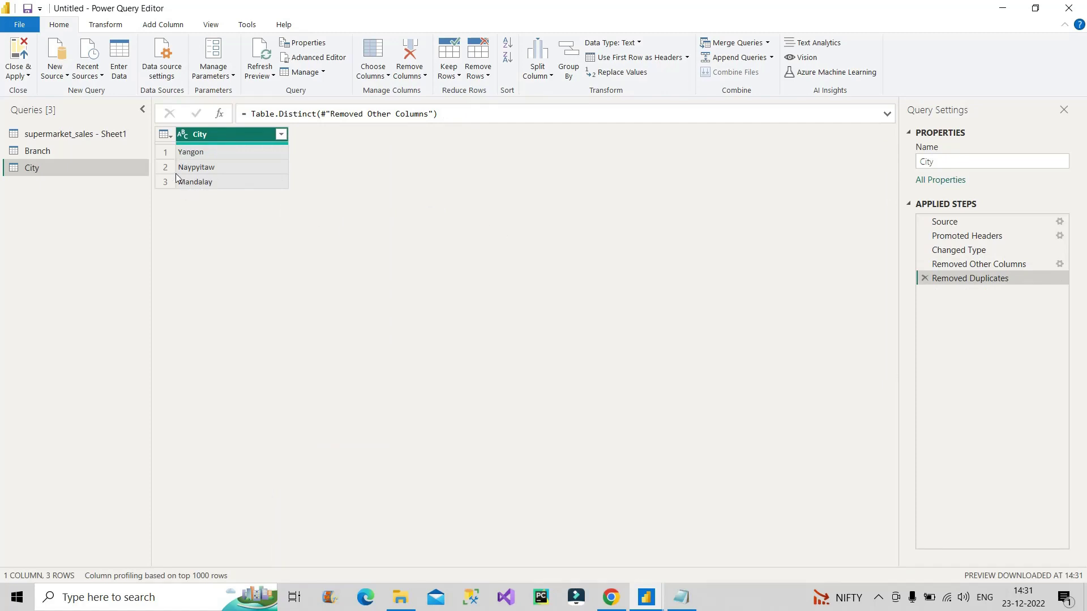
- Rename the original supermarket_sales - Sheet1 query as Sales
click(81, 136)
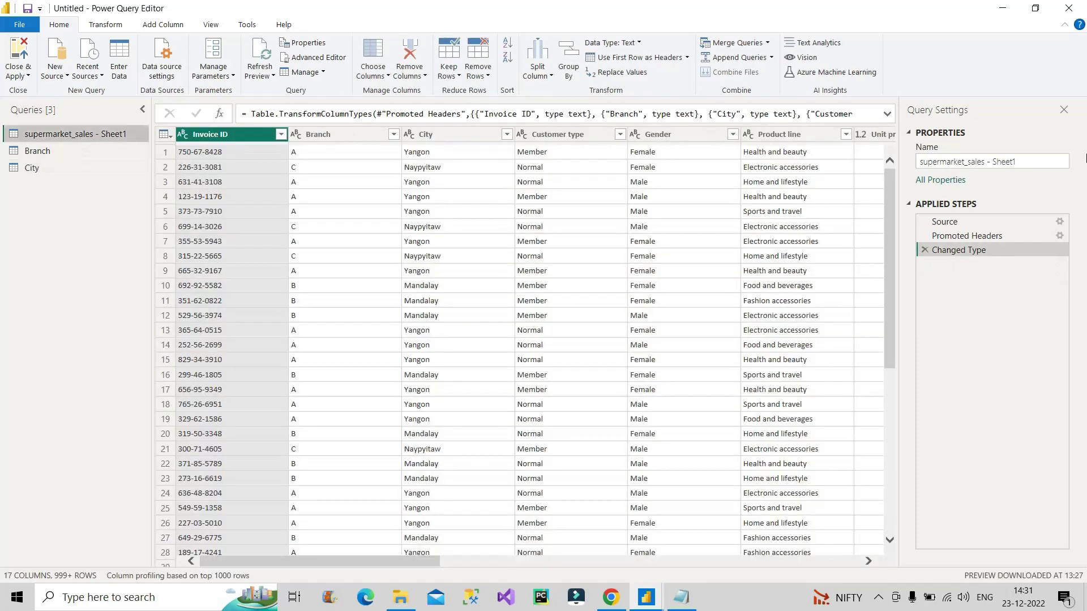
drag(1022, 163, 917, 162)
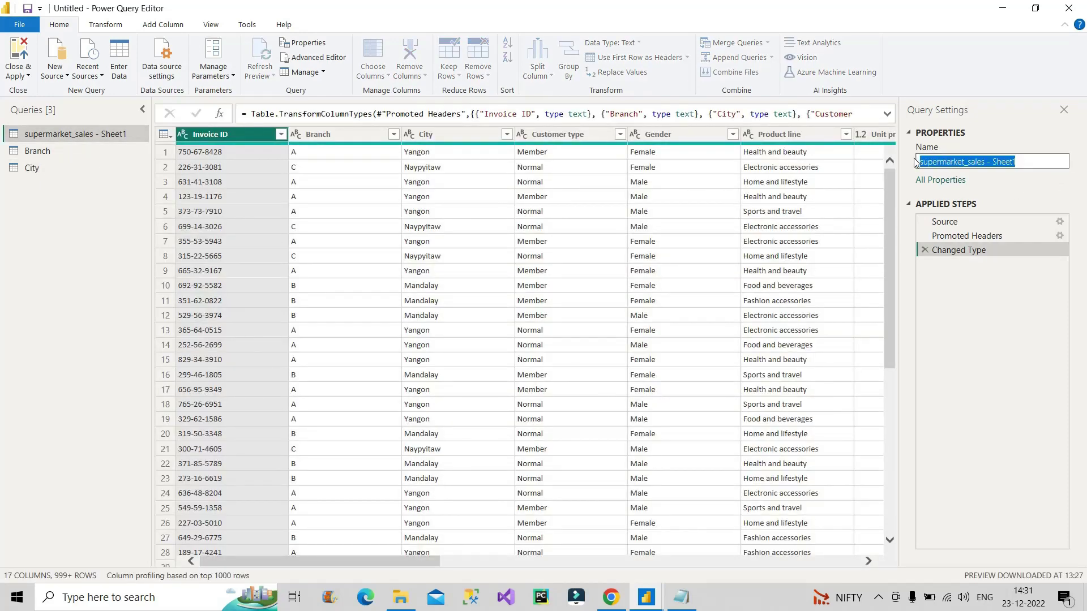
text(Sales)
key(Return)
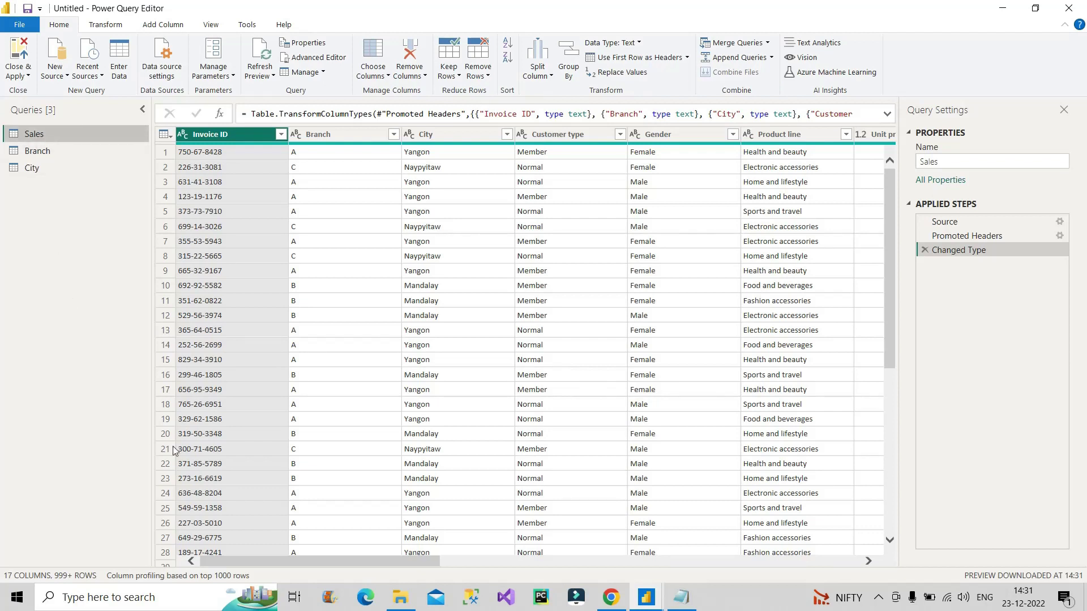
- Look through the Sales query's further columns, such as Quantity, Total, Date and Payment
drag(292, 563, 311, 562)
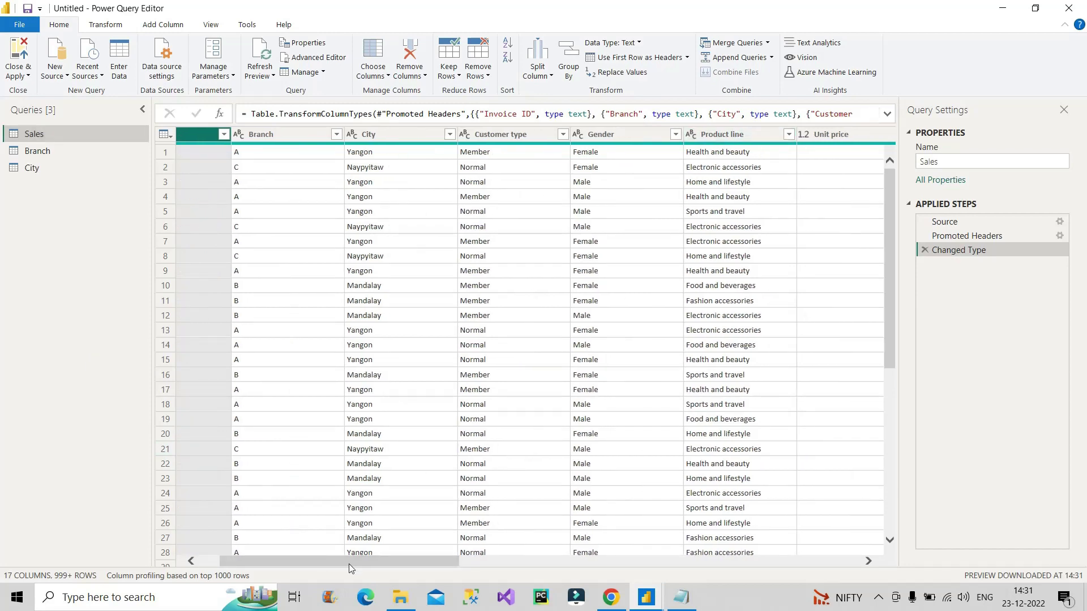
drag(340, 563, 586, 575)
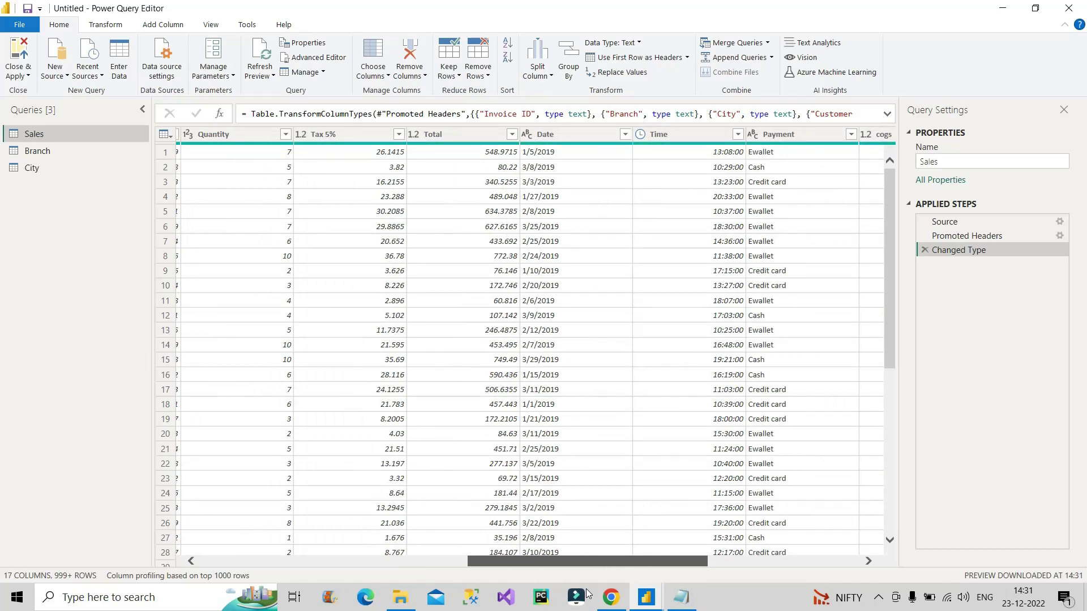
drag(587, 562, 317, 568)
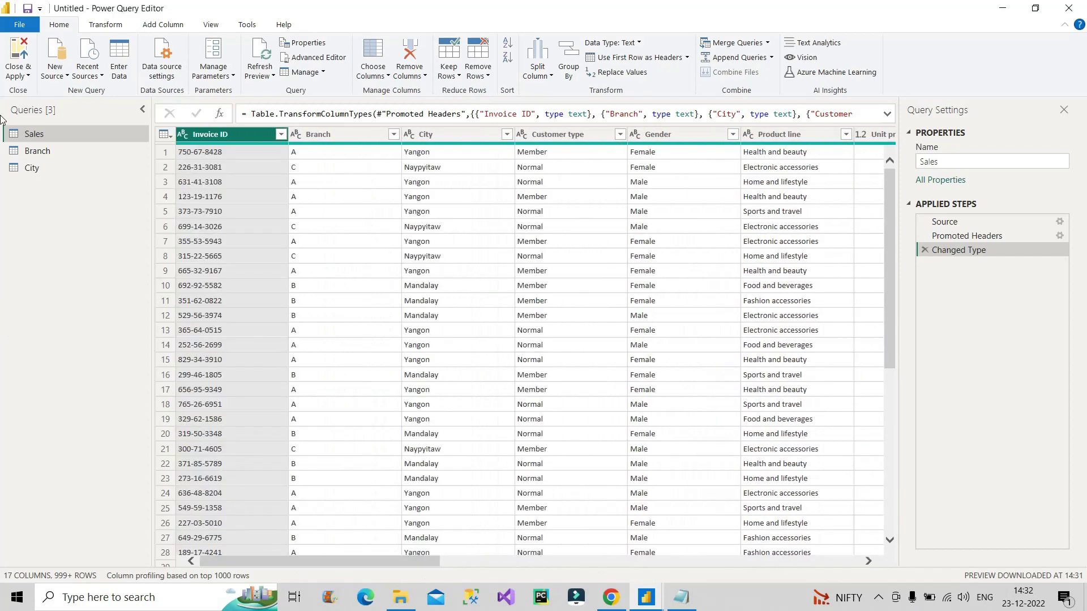
- Close the Power Query Editor, apply the Sales, Branch and City queries, and return to the Power BI Desktop report
click(25, 73)
click(50, 90)
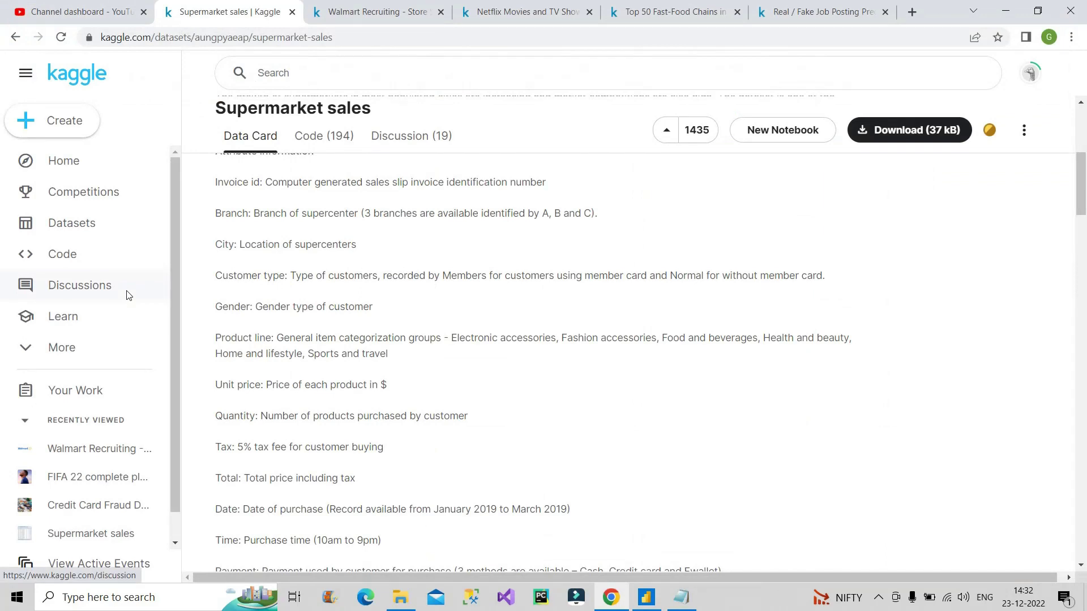
click(646, 597)
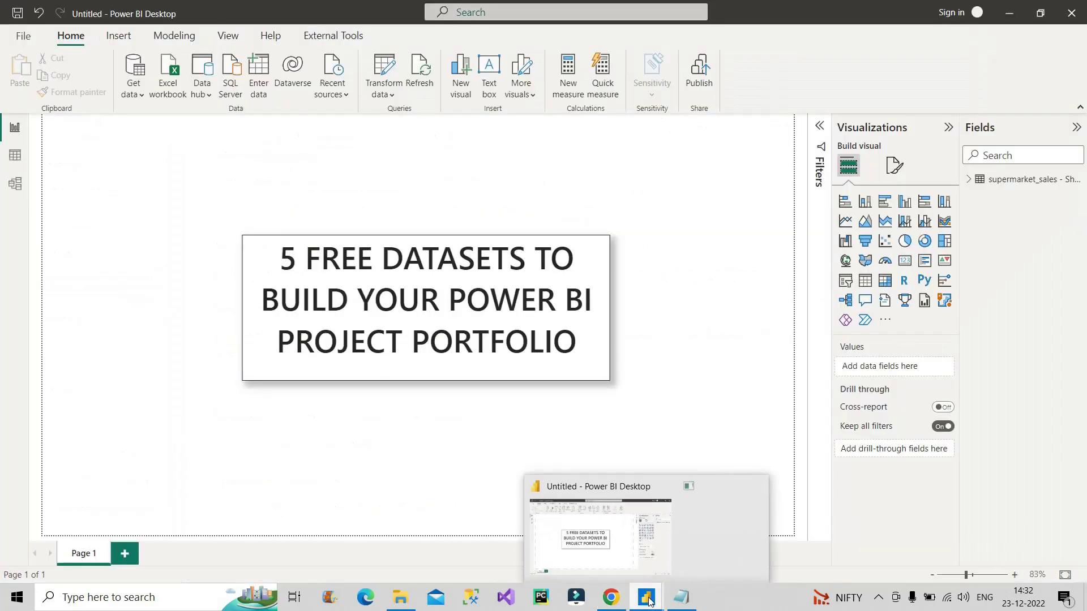
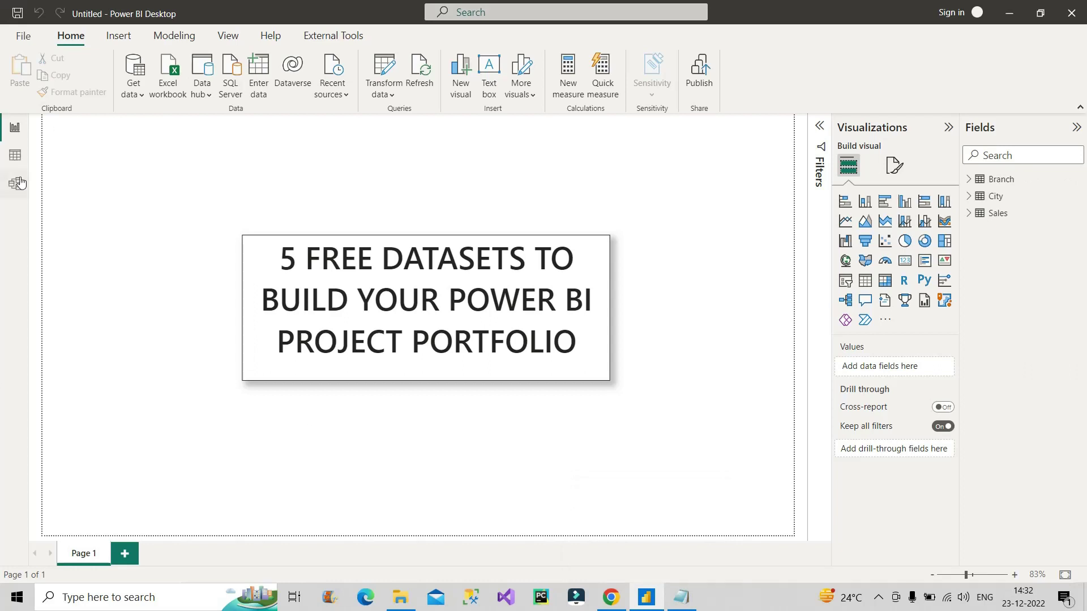
- In the model diagram, arrange the tables with Sales in the middle, Branch on its left and City on its right
click(16, 184)
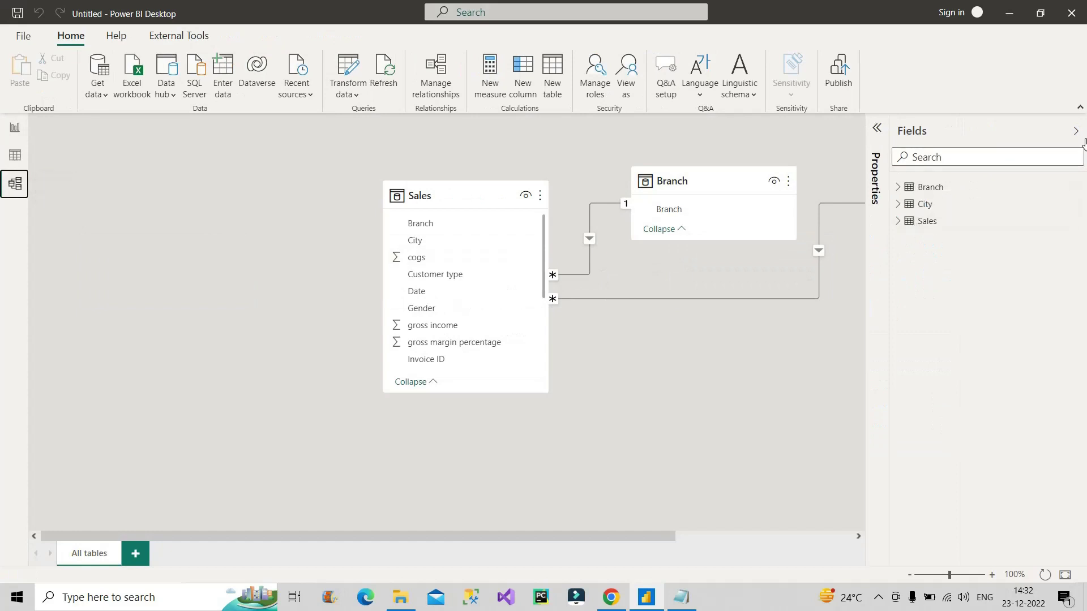
drag(447, 194, 430, 257)
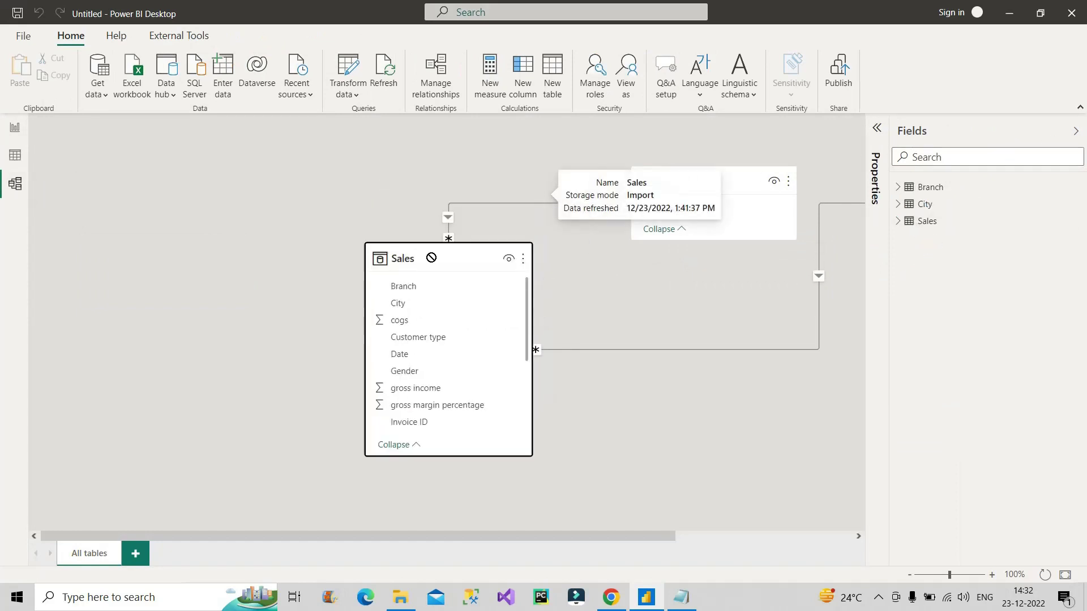
drag(680, 181, 207, 226)
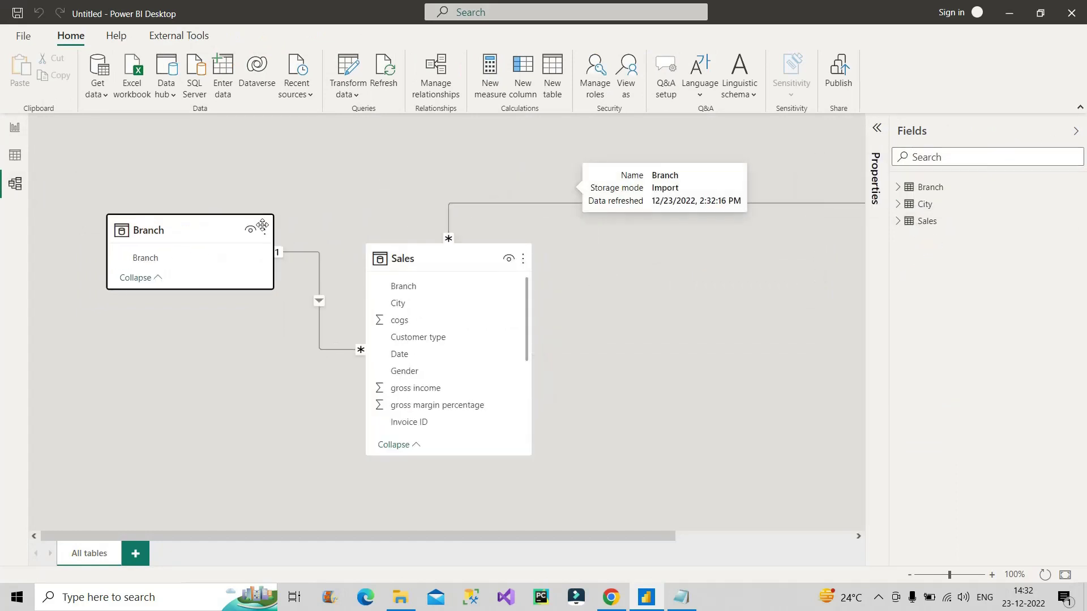
drag(528, 531, 579, 532)
drag(839, 188, 630, 289)
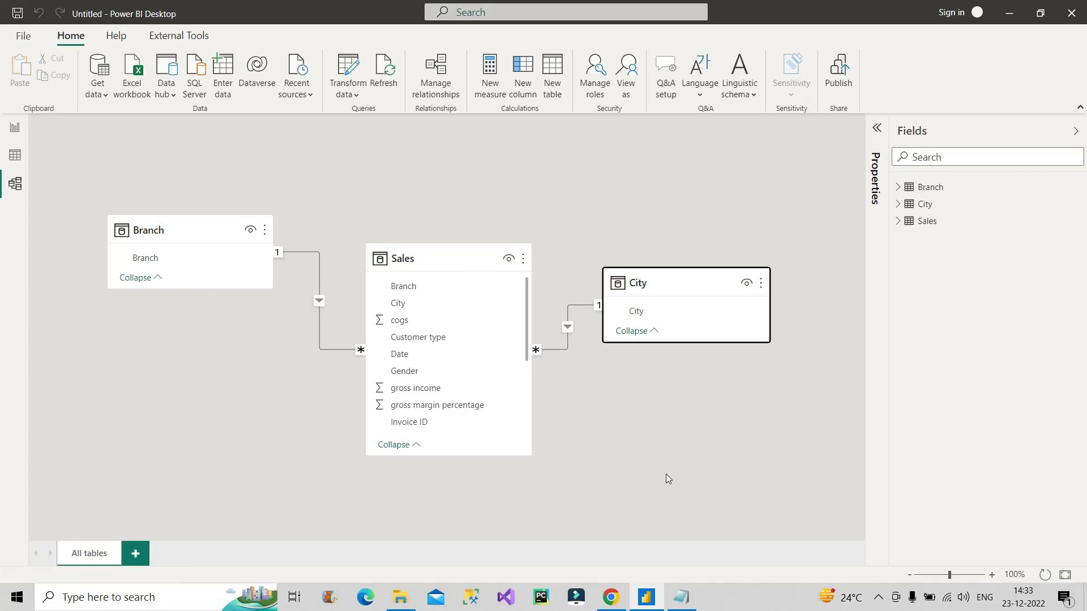
- Switch to Chrome and read the Walmart Recruiting - Store Sales Forecasting dataset description, including its stores.csv, train.csv and test.csv files
click(611, 597)
click(376, 12)
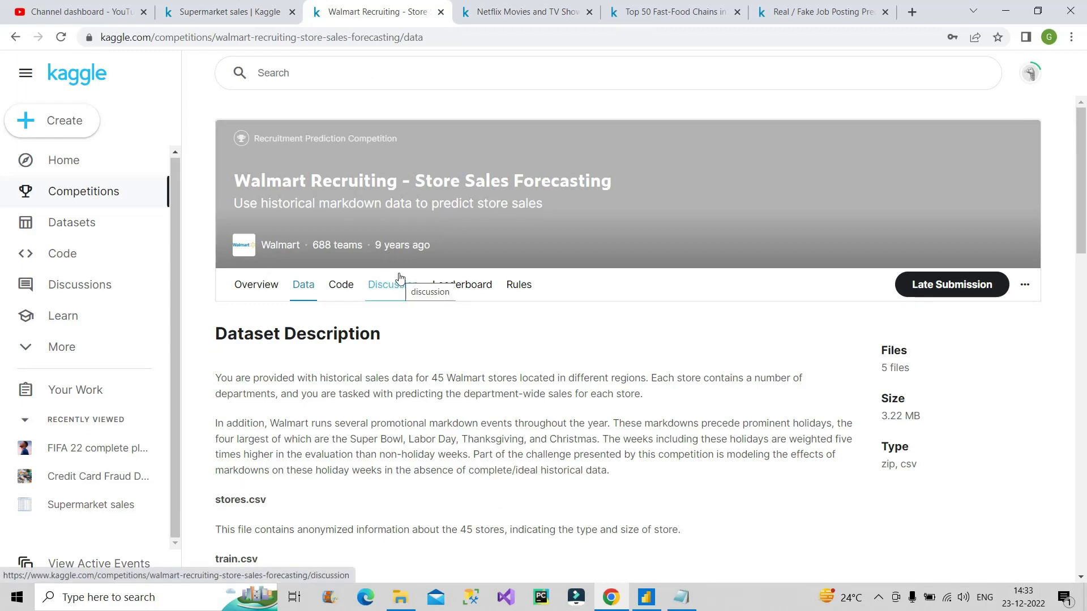
scroll(287, 327, down, 1)
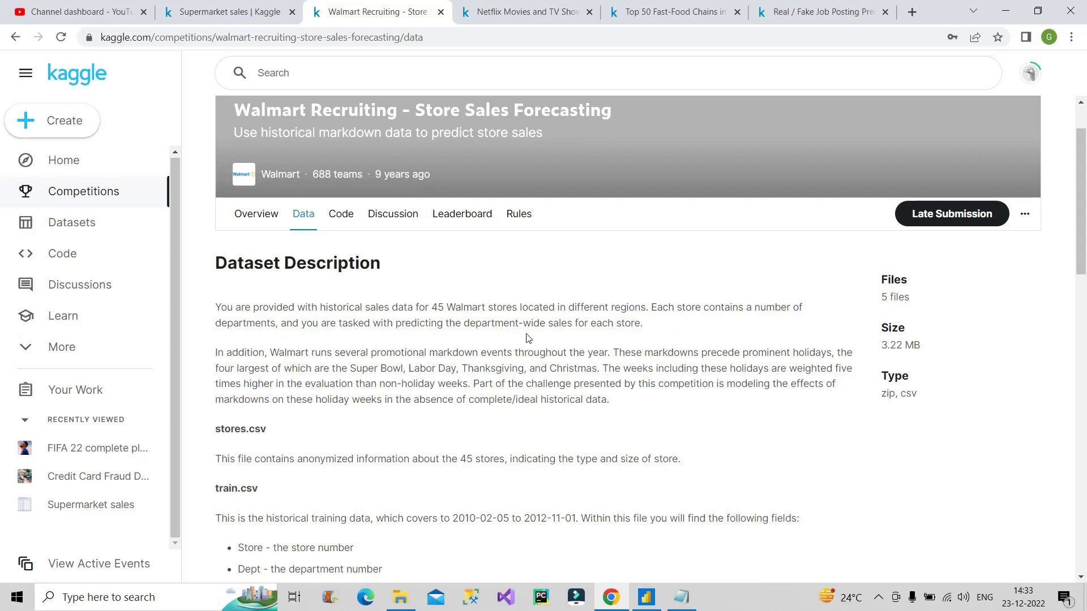
scroll(527, 422, down, 3)
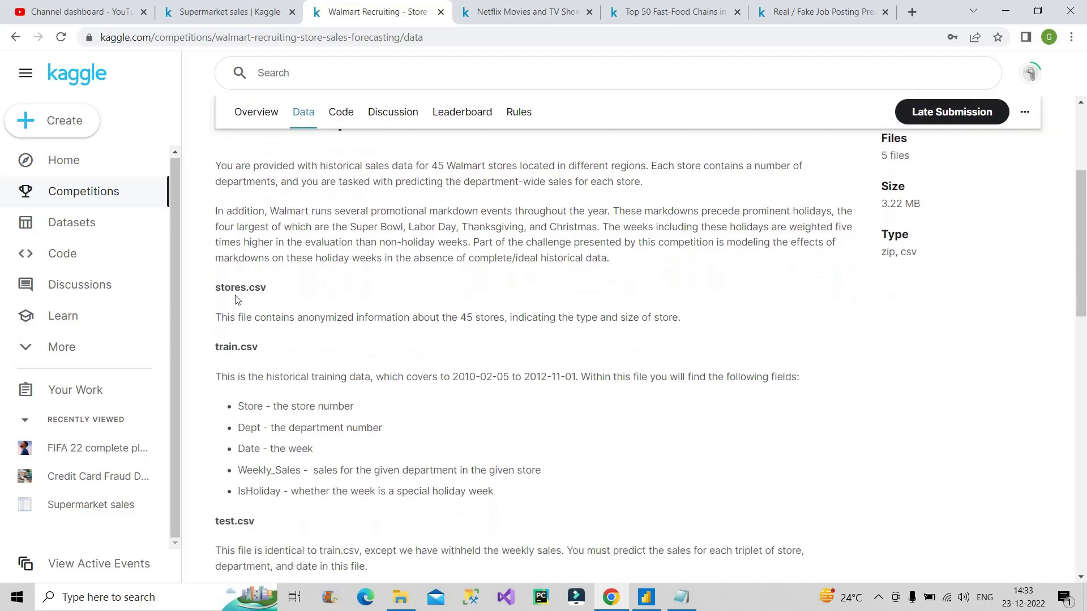
scroll(334, 444, down, 2)
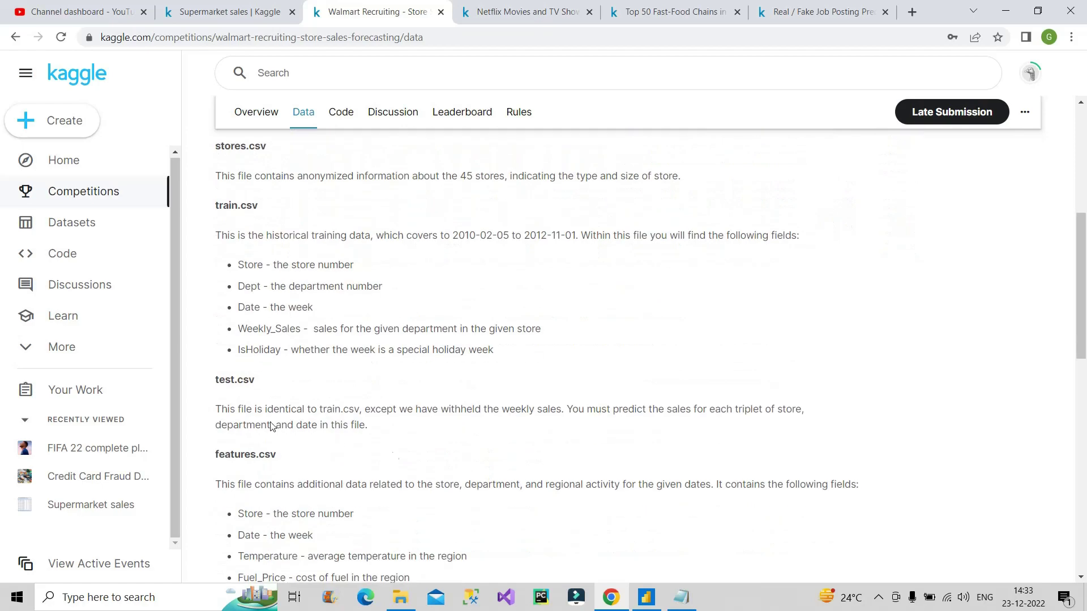
scroll(374, 481, down, 1)
scroll(392, 484, down, 7)
scroll(417, 432, up, 7)
scroll(417, 432, up, 5)
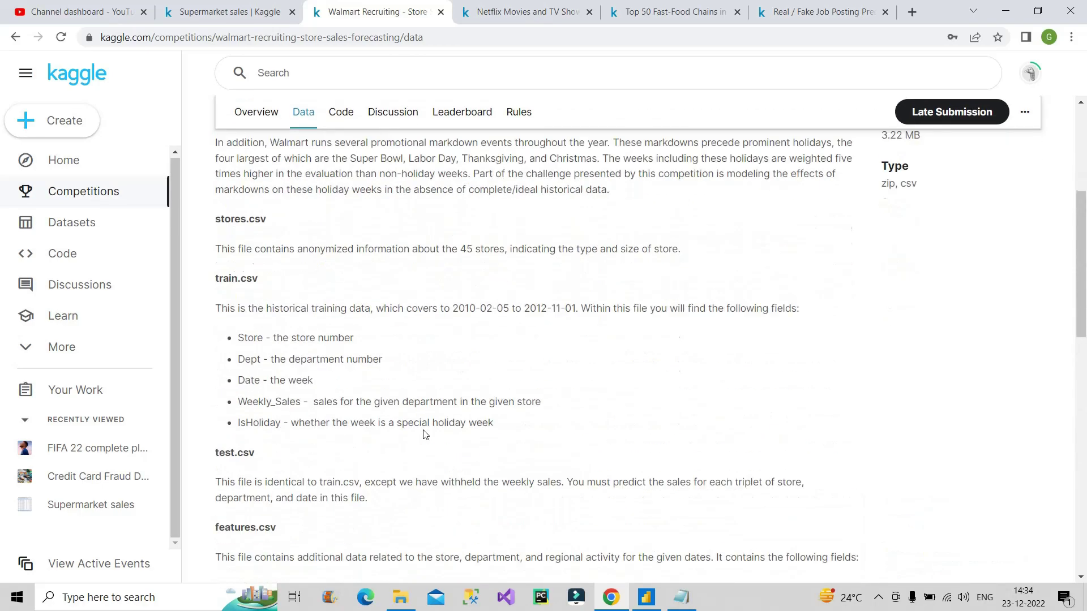
- Check the Walmart competition's downloadable files and review the field lists of train.csv and features.csv
scroll(424, 436, down, 10)
scroll(425, 436, down, 4)
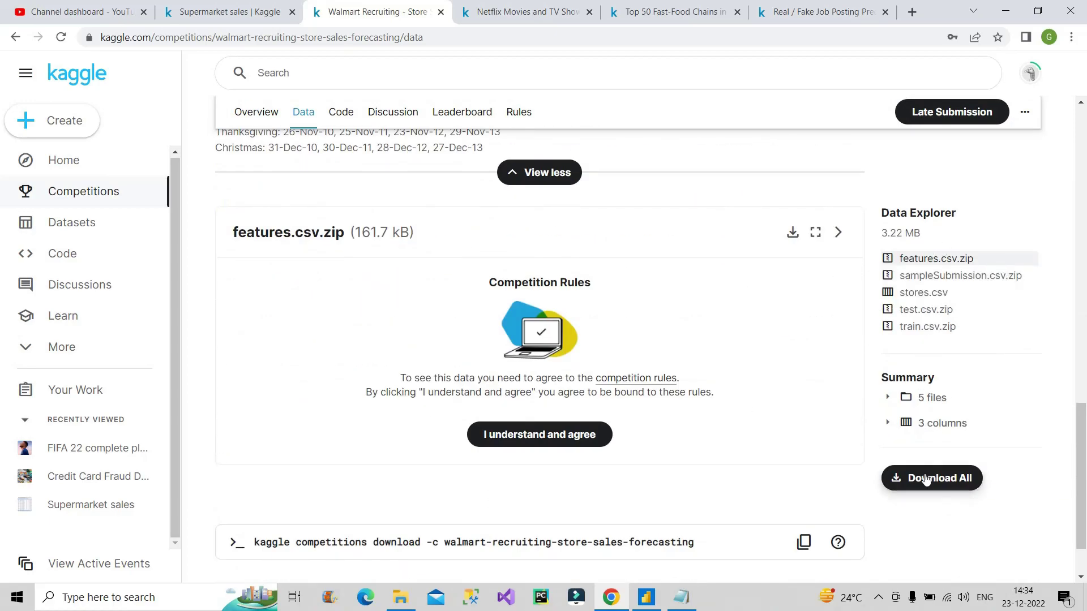
scroll(514, 339, up, 1)
scroll(514, 339, up, 14)
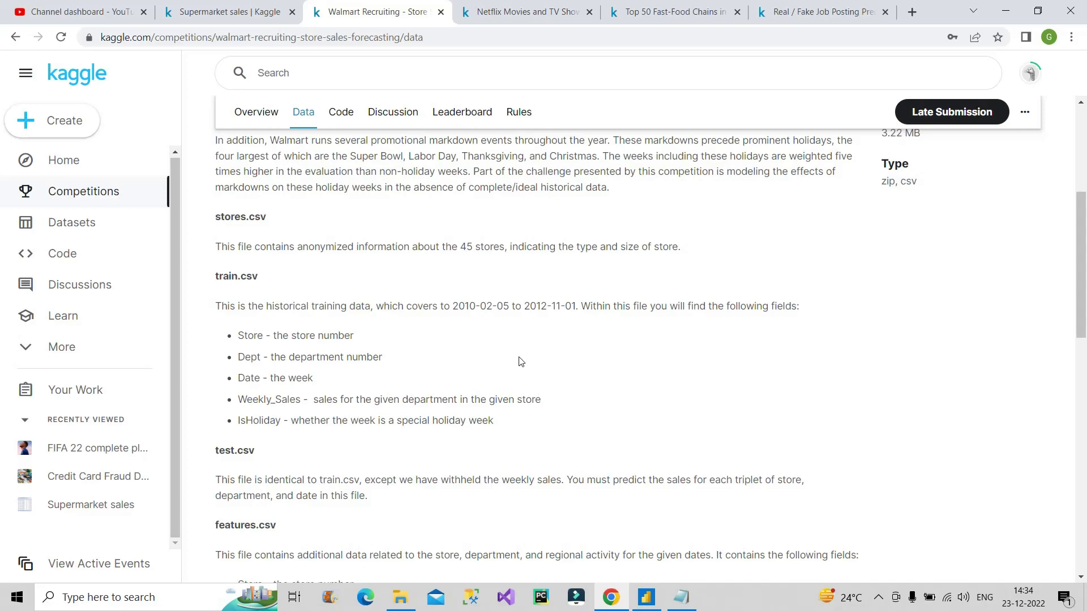
scroll(522, 361, down, 5)
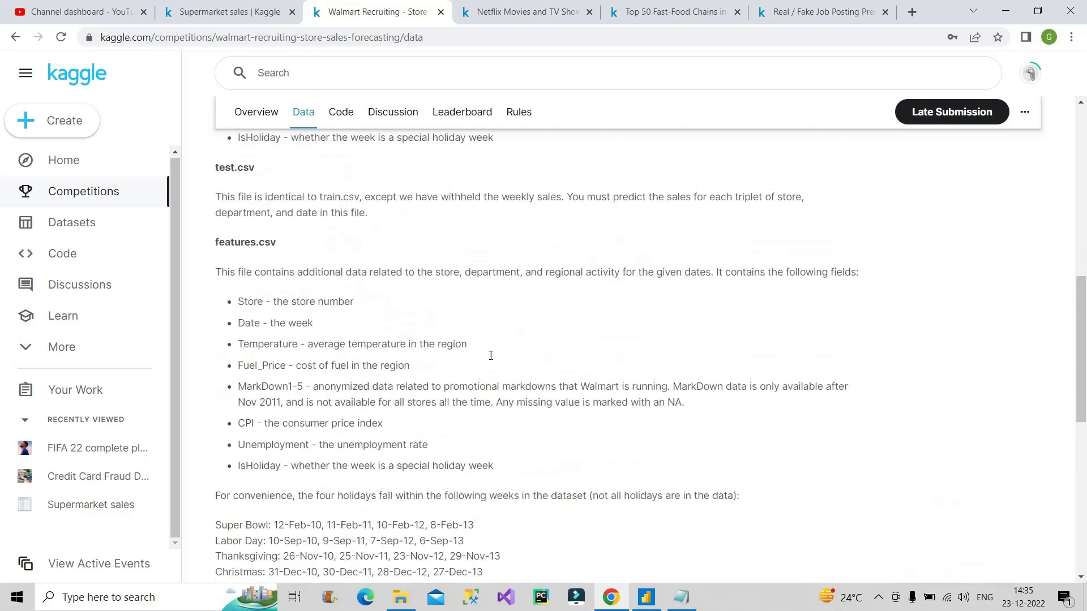
scroll(491, 355, up, 11)
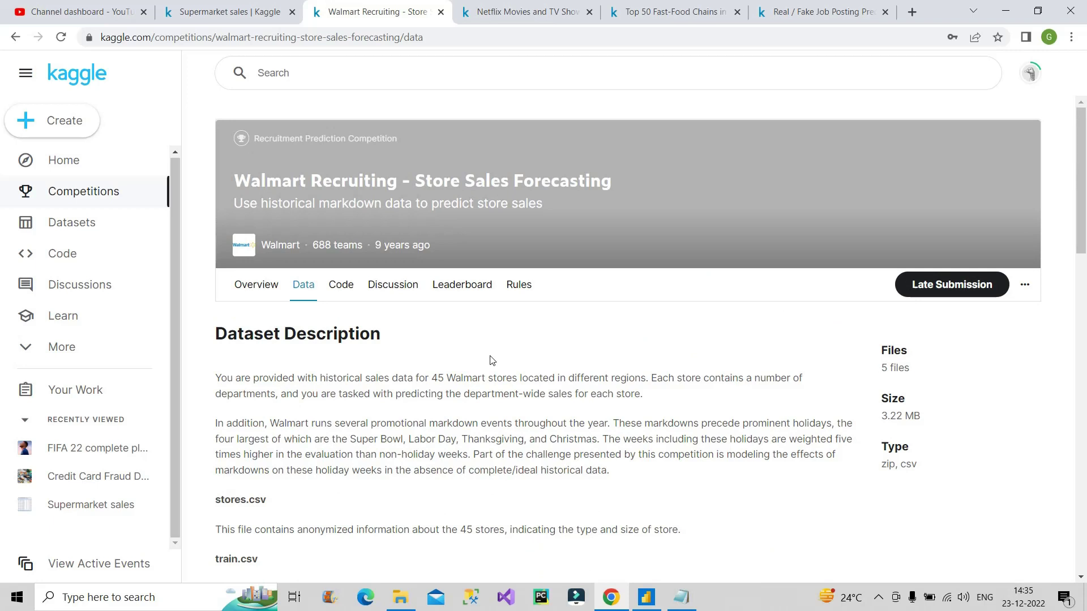
- Review the Netflix Movies and TV Shows dataset page, highlighting the four interesting task ideas
click(530, 10)
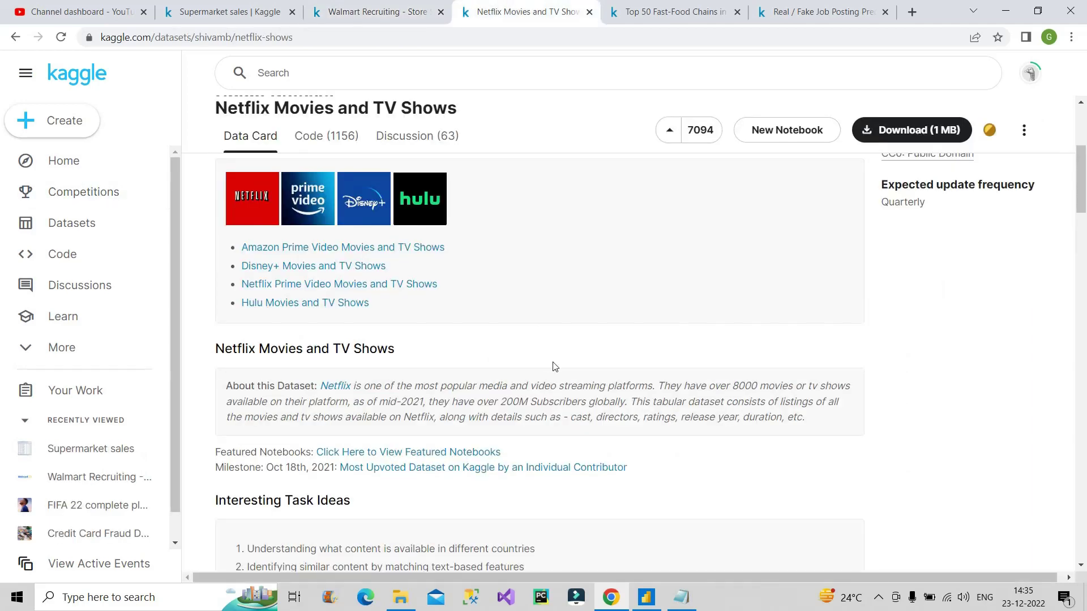
scroll(554, 367, up, 5)
scroll(554, 366, down, 4)
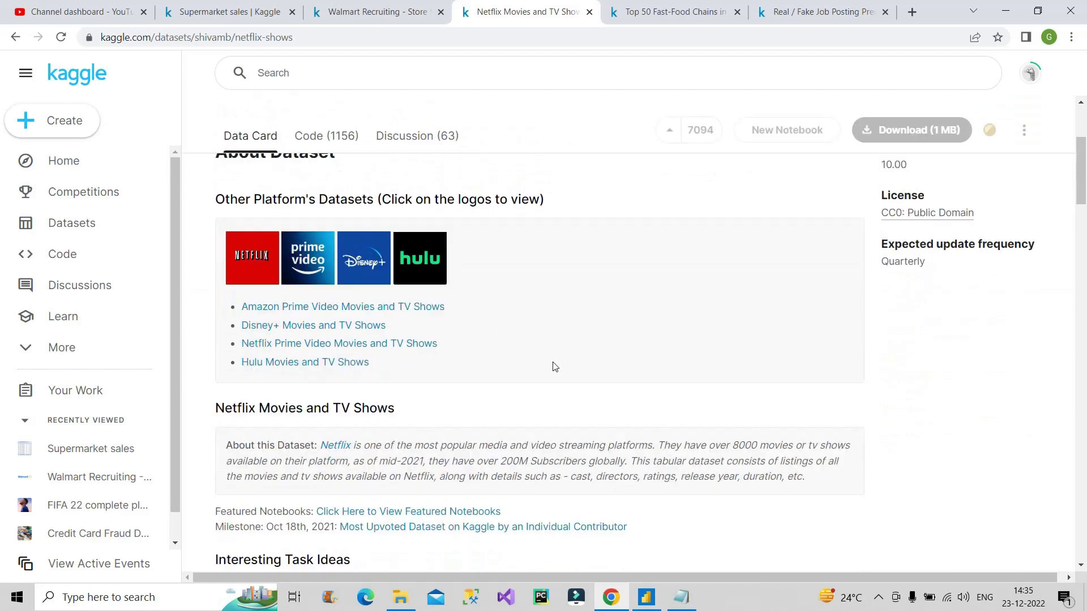
scroll(554, 367, down, 3)
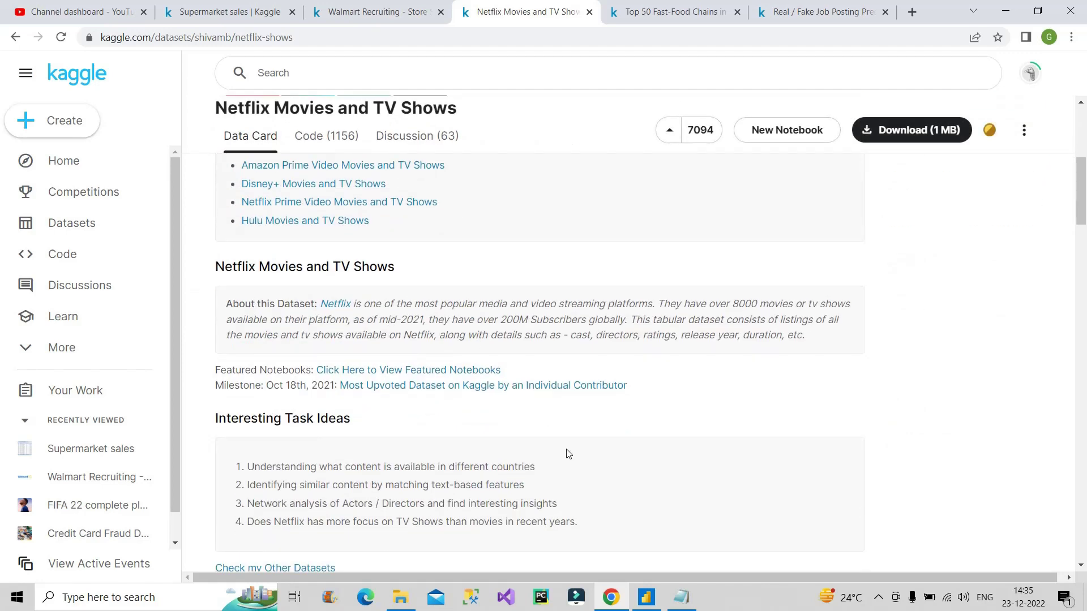
scroll(569, 453, down, 3)
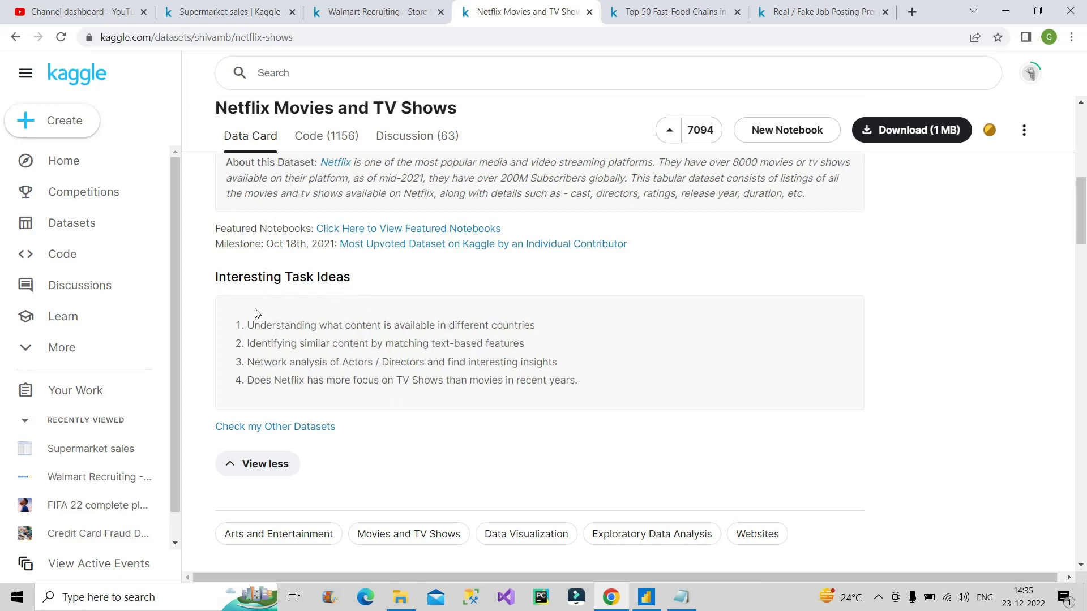
drag(583, 388, 226, 328)
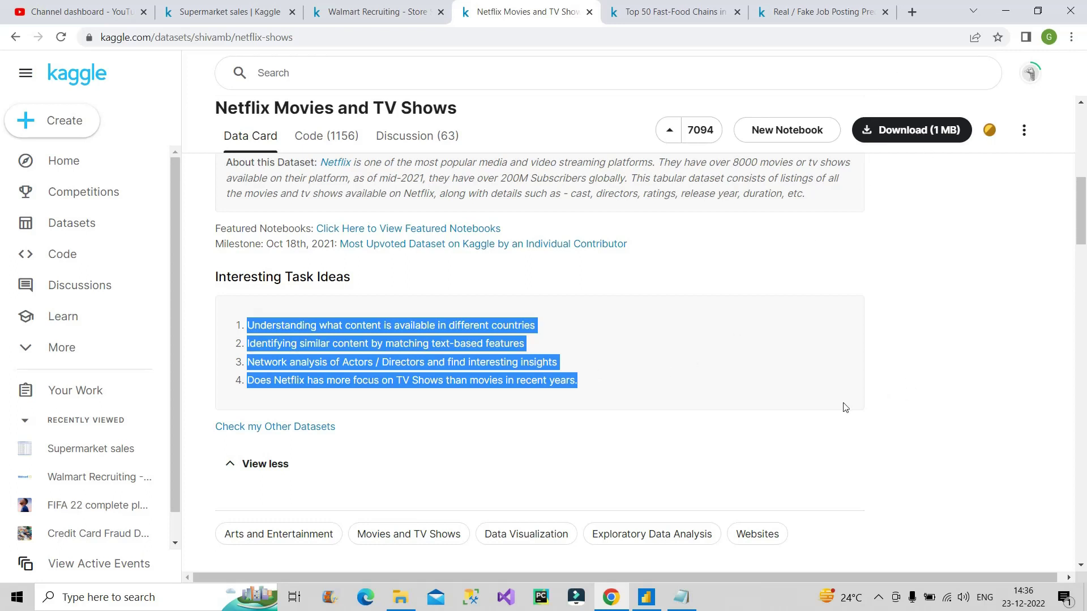
scroll(822, 409, up, 3)
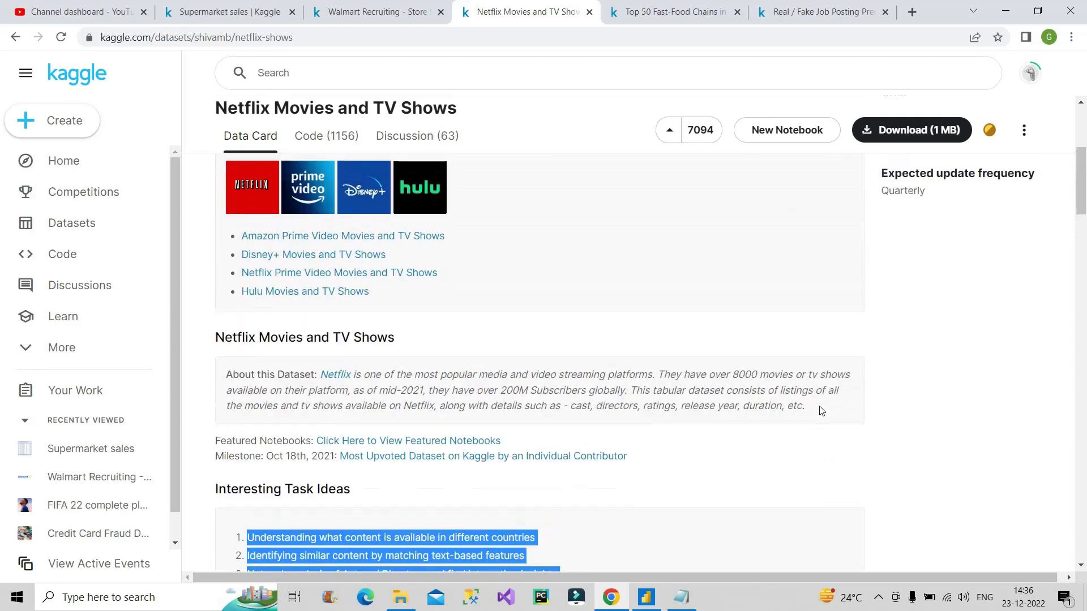
scroll(822, 411, up, 1)
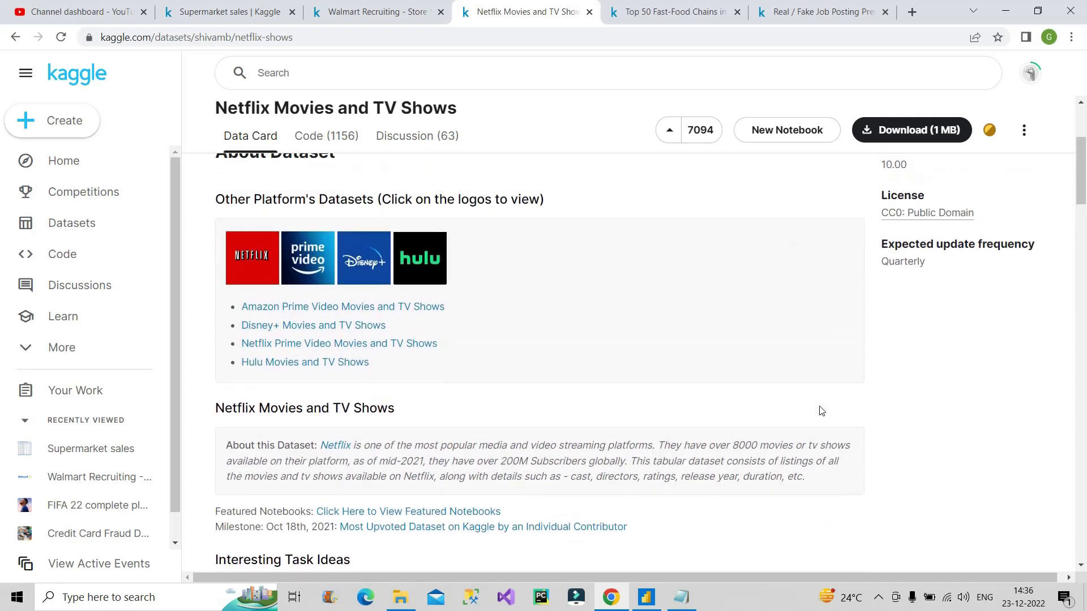
- Review the Top 50 Fast-Food Chains in USA dataset's description, column glossary and CSV file preview
click(654, 14)
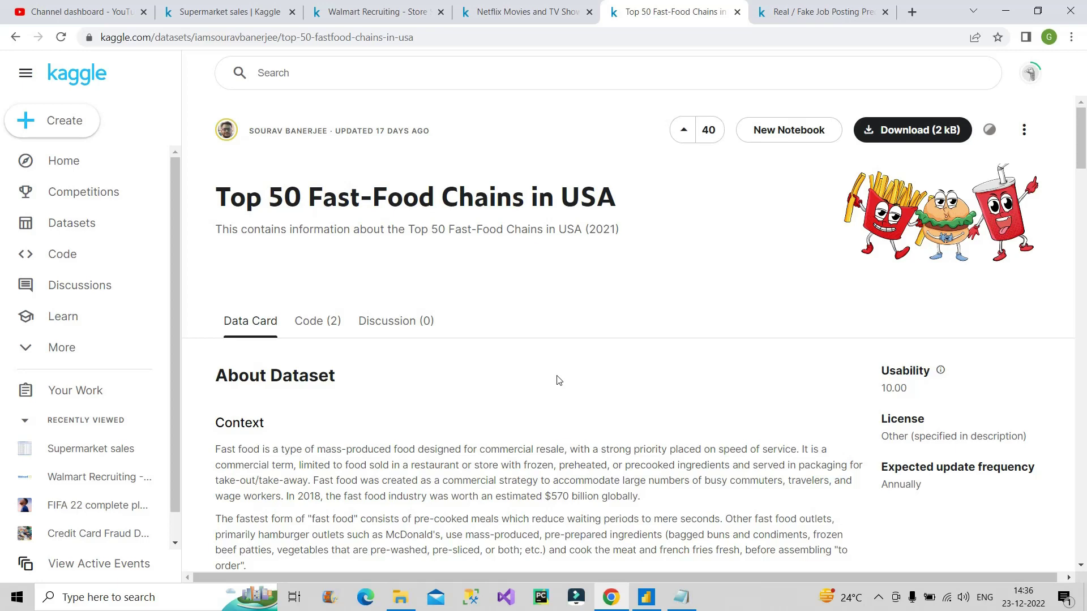
scroll(582, 388, down, 8)
scroll(454, 320, down, 8)
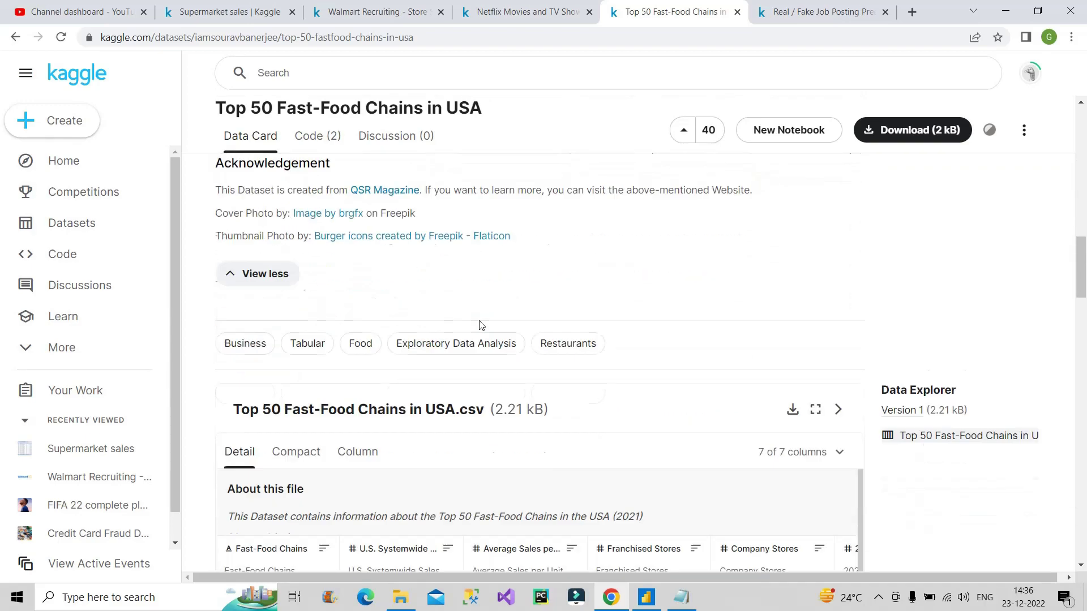
scroll(481, 326, down, 4)
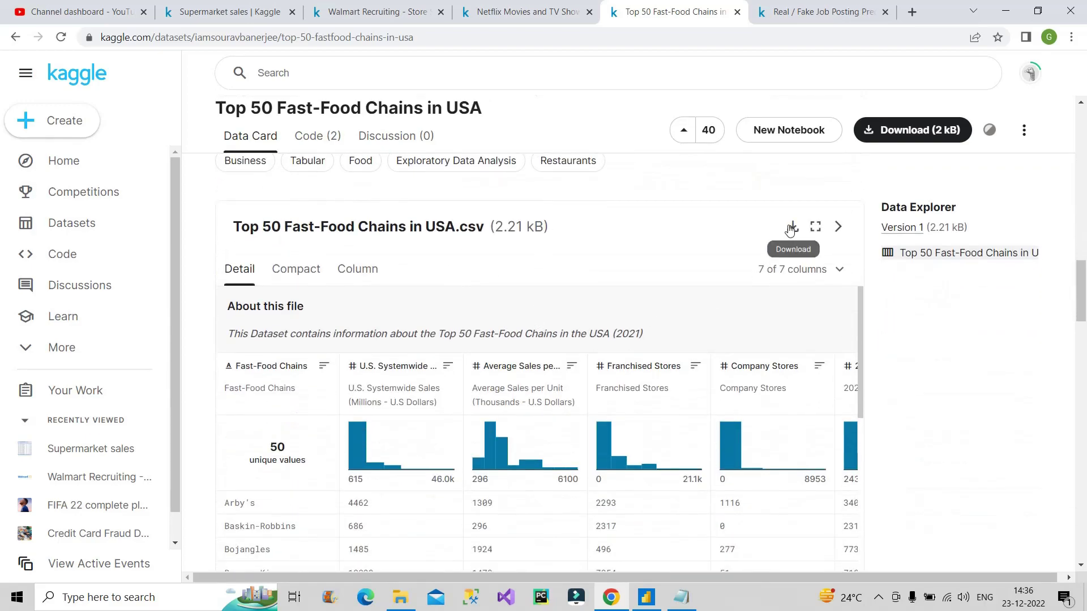
scroll(578, 281, up, 6)
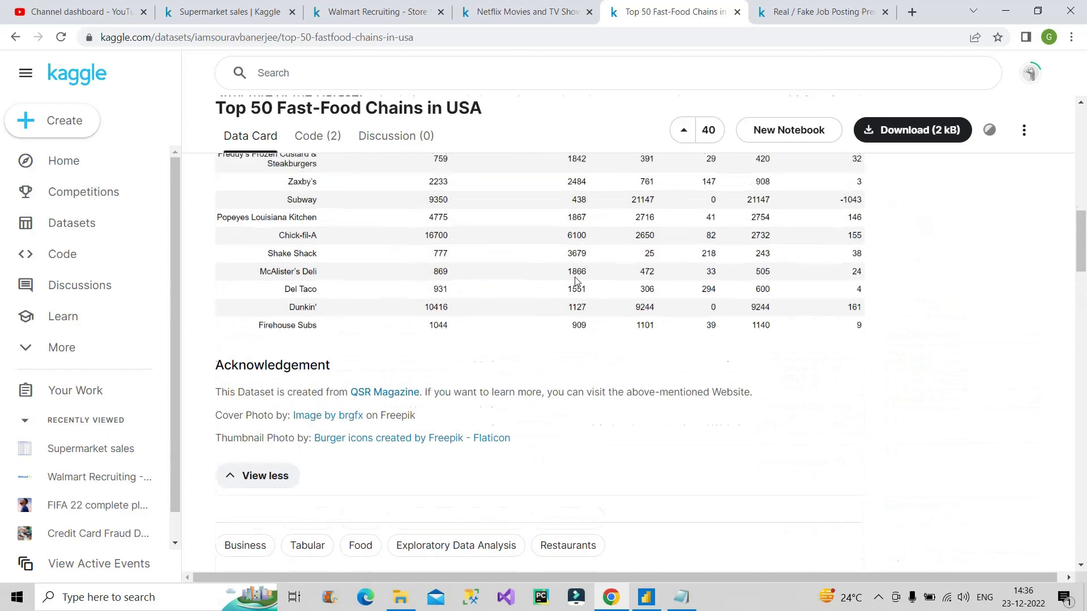
scroll(577, 281, up, 10)
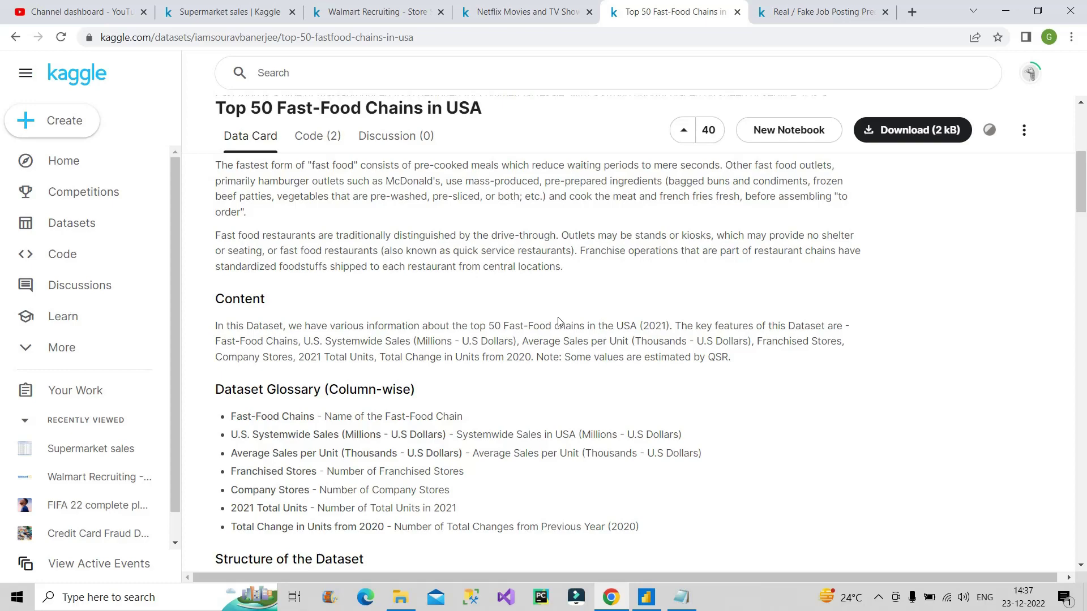
scroll(558, 322, up, 5)
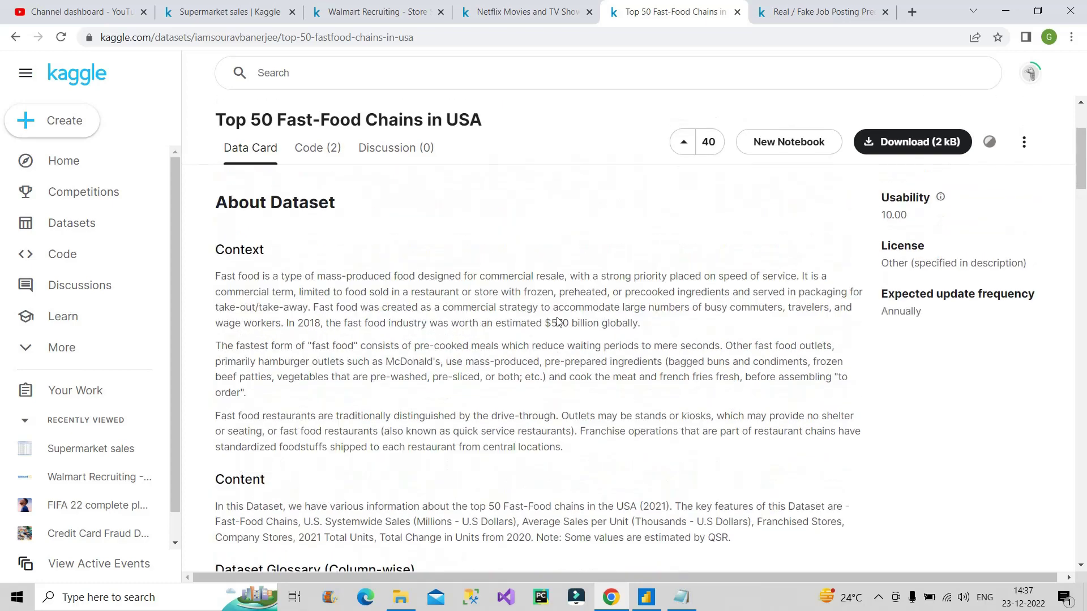
- Review the Real / Fake Job Posting Prediction dataset, highlighting its four Inspiration questions and viewing the fake_job_postings.csv preview
click(791, 14)
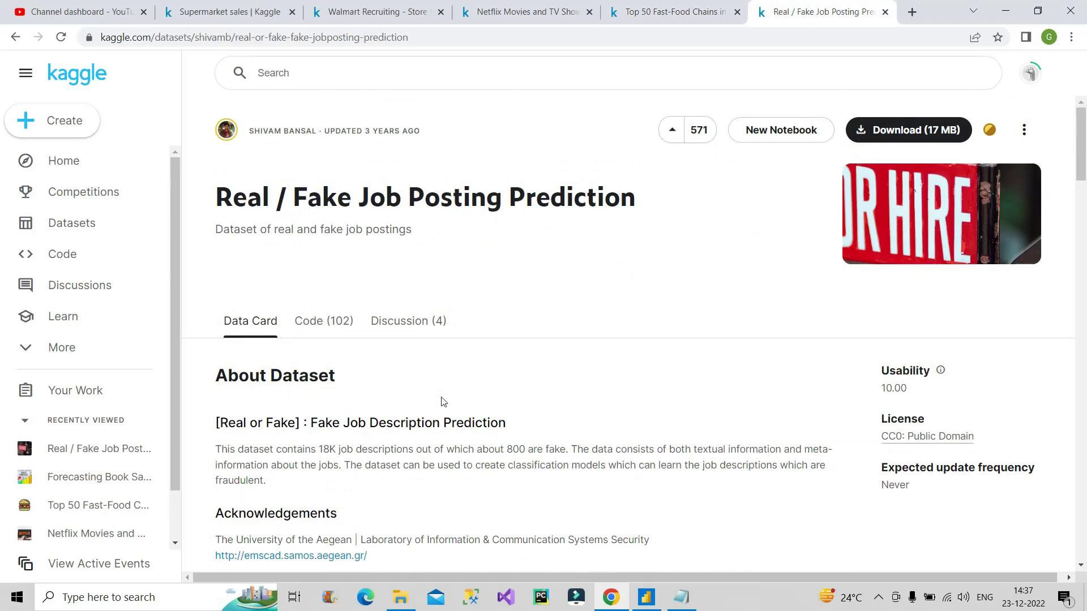
scroll(443, 402, down, 2)
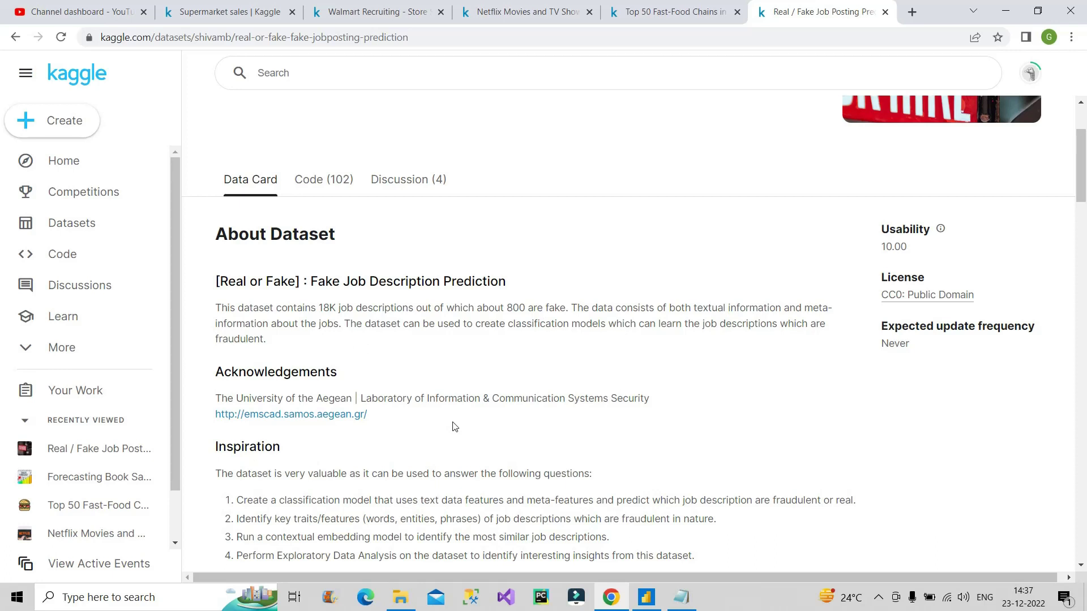
scroll(454, 427, down, 3)
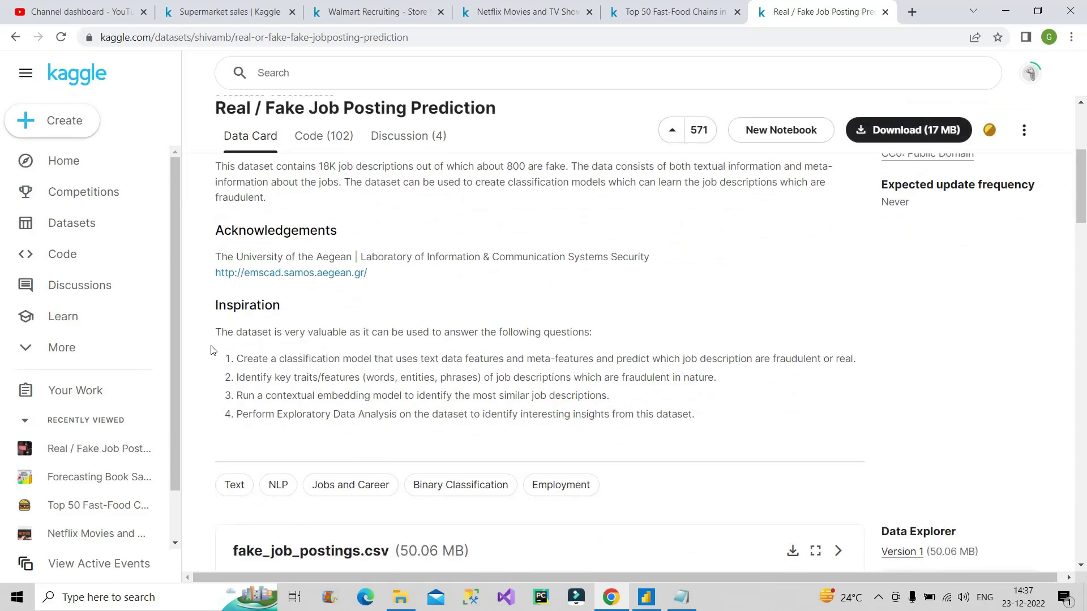
drag(229, 357, 700, 420)
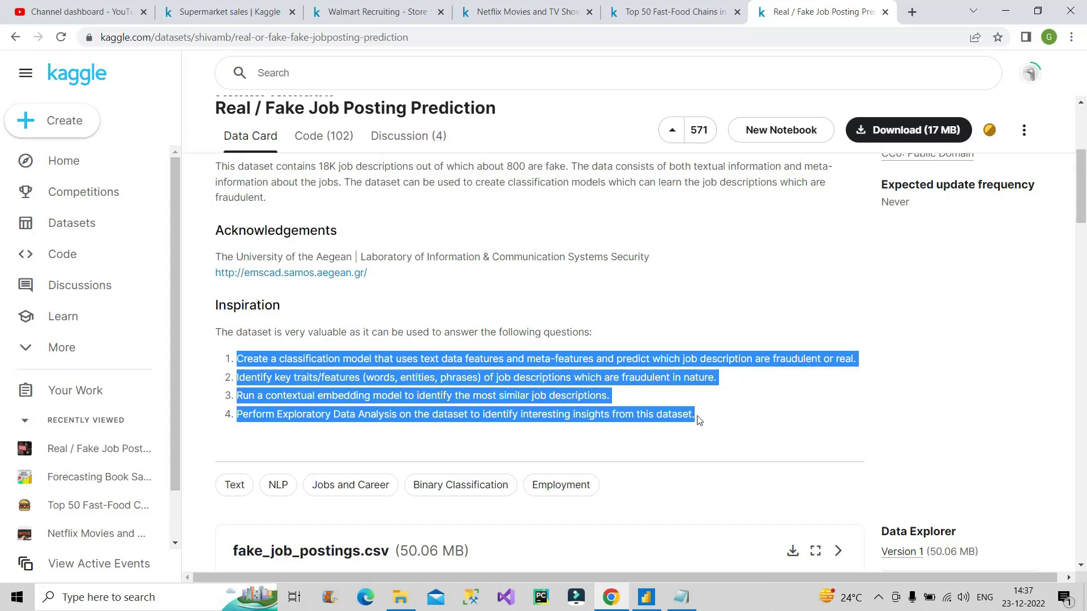
click(700, 420)
scroll(719, 397, down, 3)
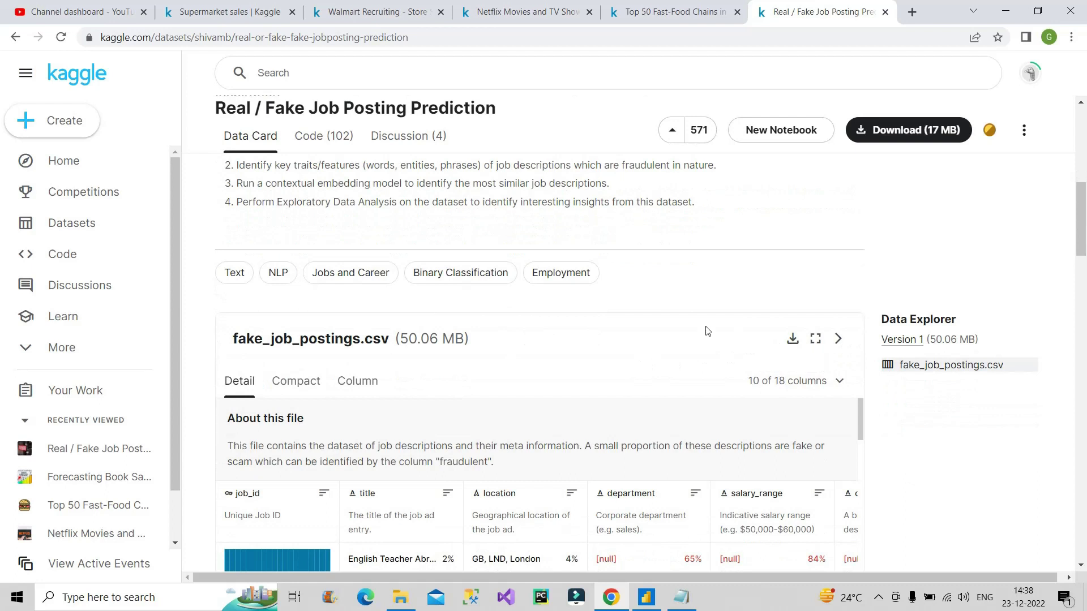